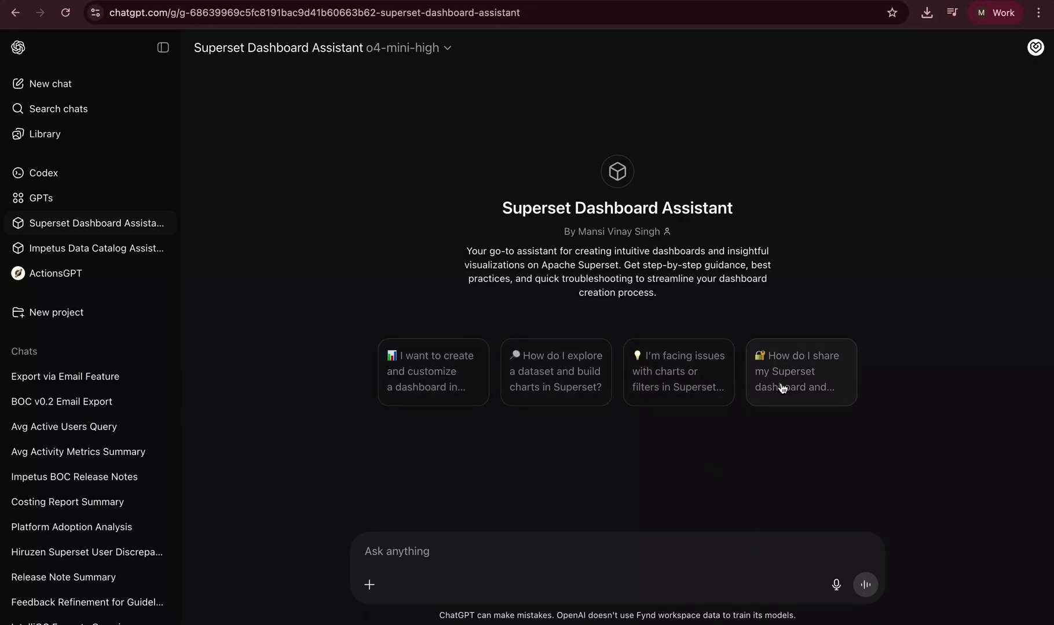
# Ask how to explore datasets and build charts, then read through the assistant's step-by-step reply
pyautogui.click(576, 378)
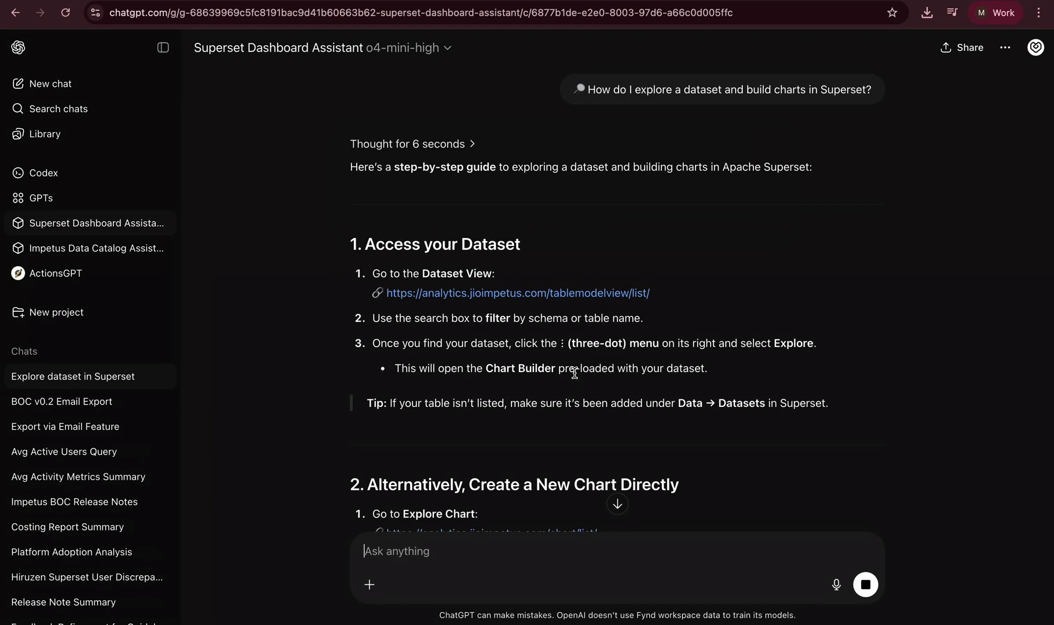
pyautogui.scroll(-3, 585, 348)
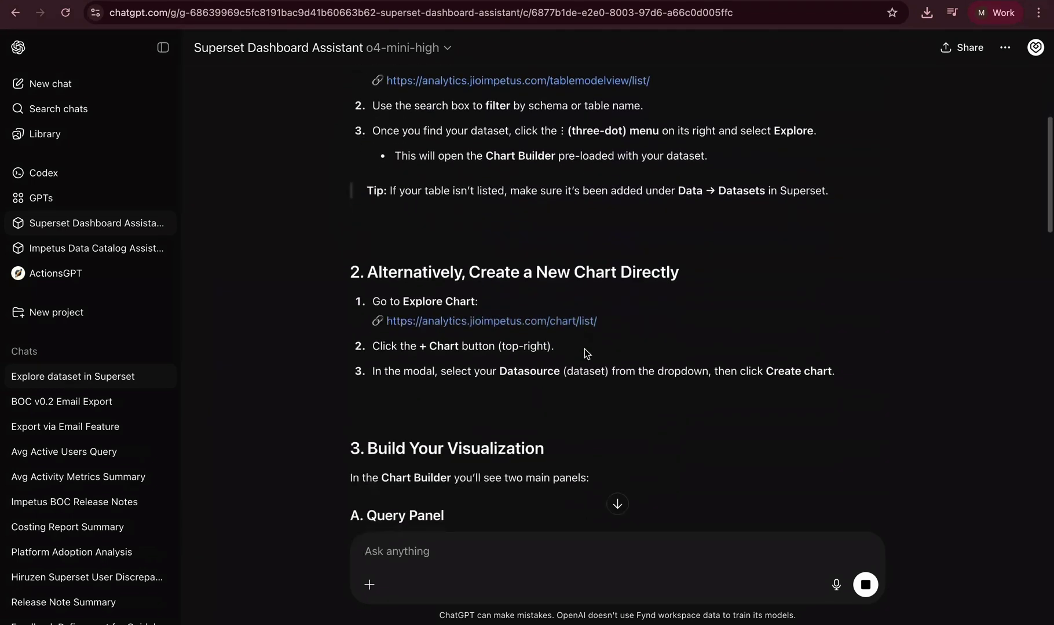
pyautogui.scroll(1, 584, 350)
pyautogui.scroll(-1, 584, 350)
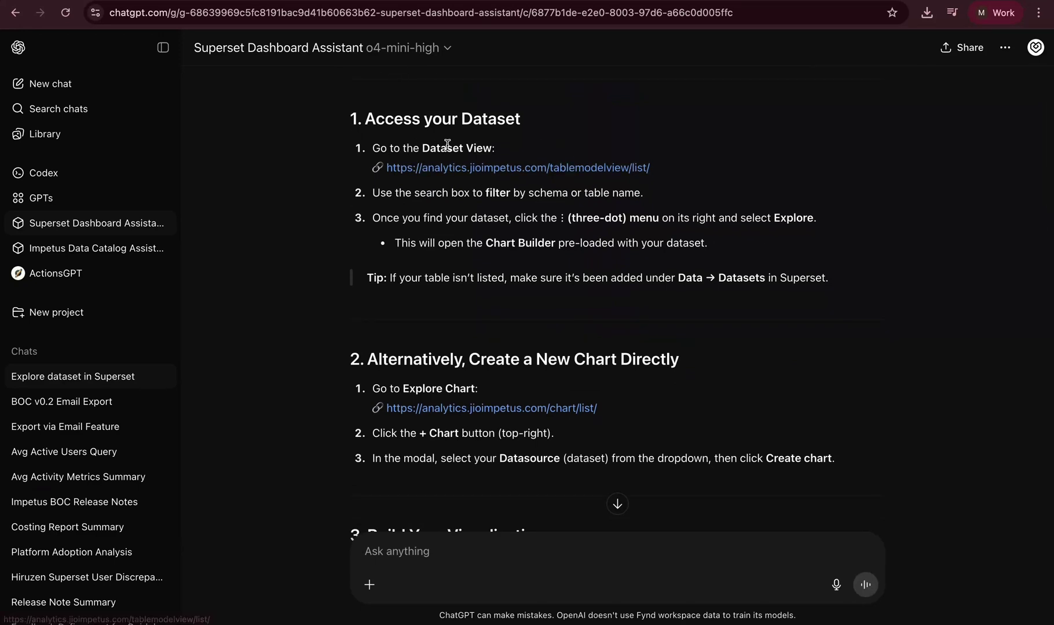
pyautogui.scroll(2, 537, 229)
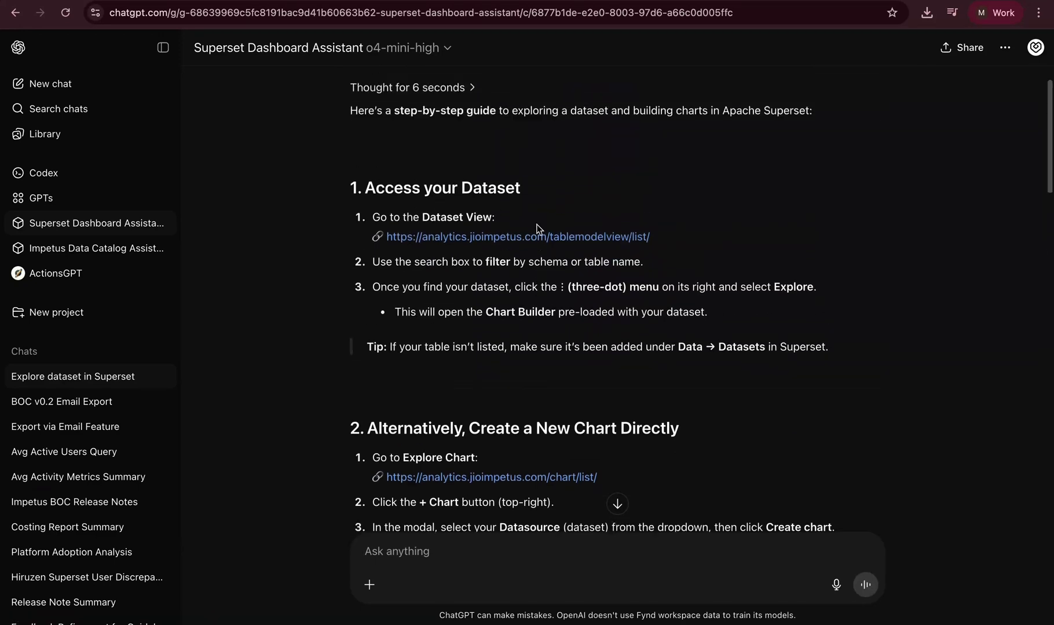
# Open the Superset Datasets list from the guide's Dataset View link and scroll through it
pyautogui.click(614, 264)
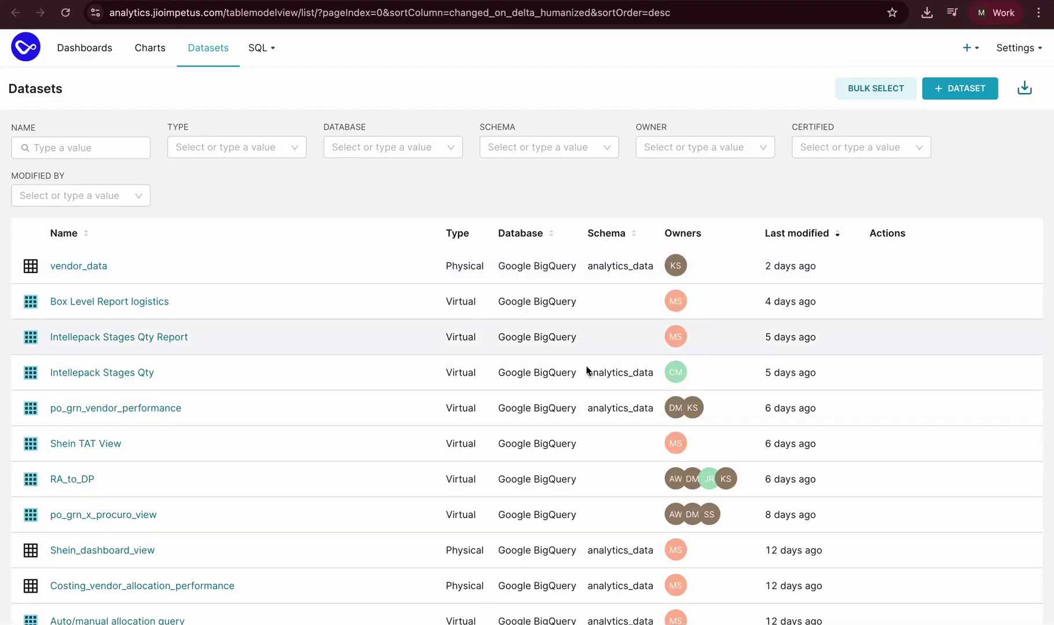
pyautogui.scroll(-5, 586, 365)
pyautogui.scroll(-8, 569, 396)
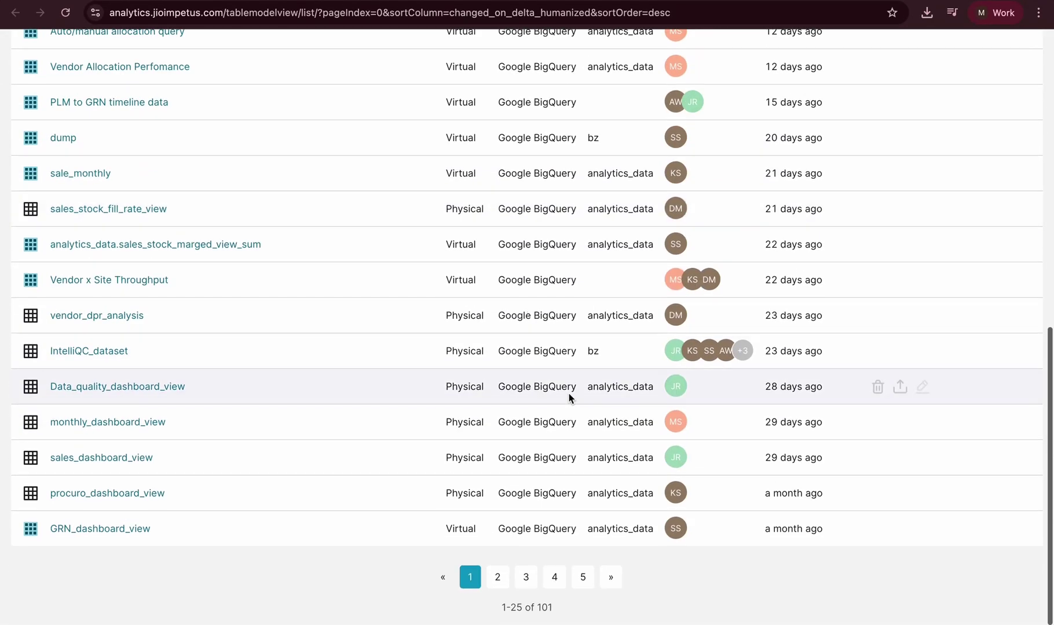
pyautogui.scroll(12, 569, 396)
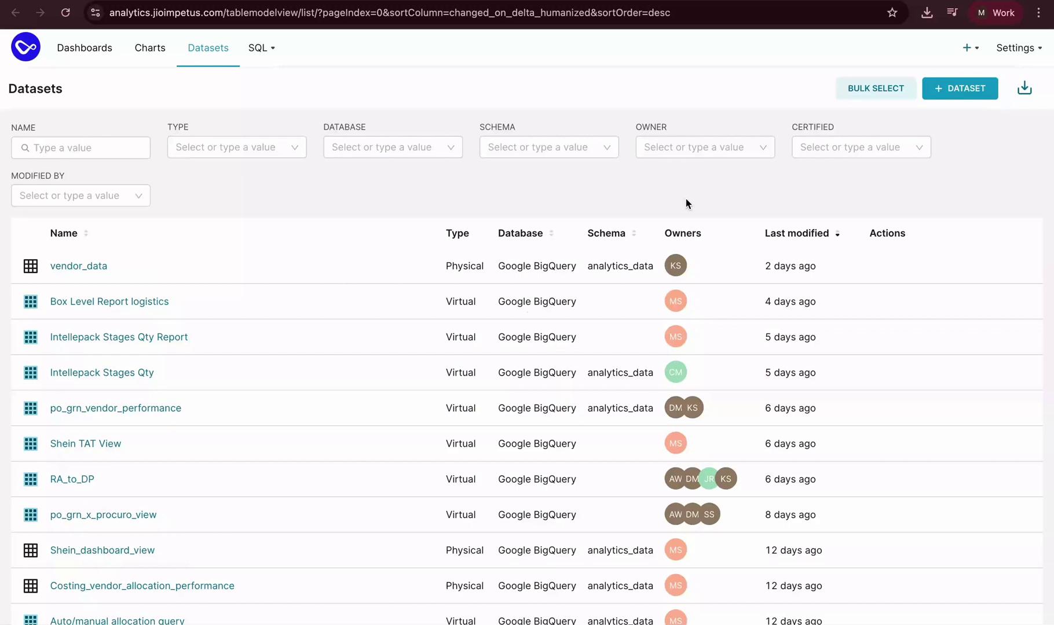
# Back in the guide, follow the chart/list link and browse the Superset Charts list
pyautogui.click(888, 6)
pyautogui.scroll(-2, 653, 353)
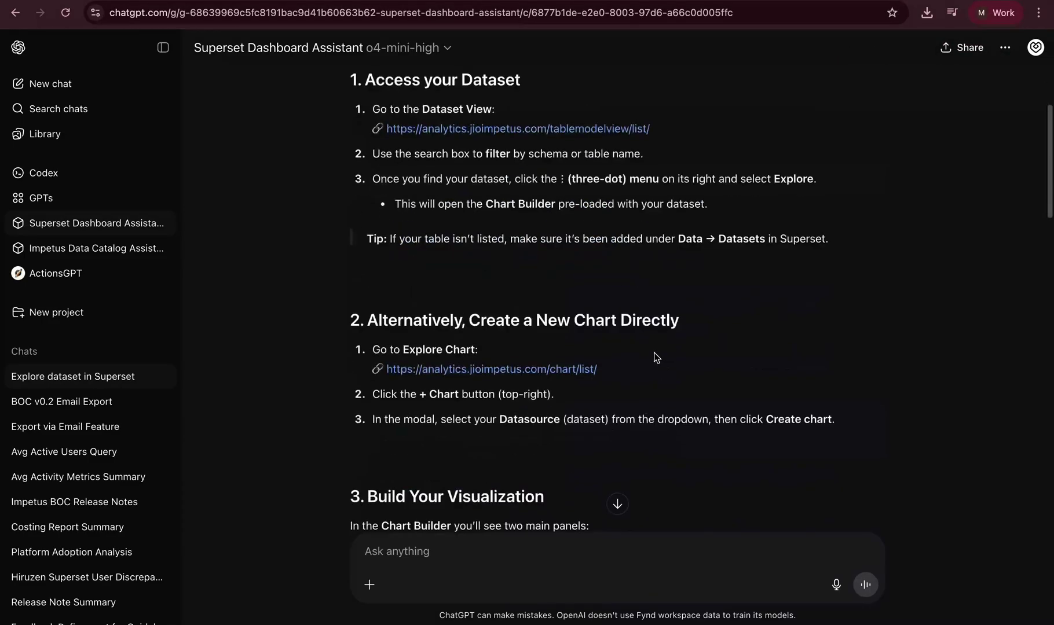
pyautogui.scroll(-1, 653, 353)
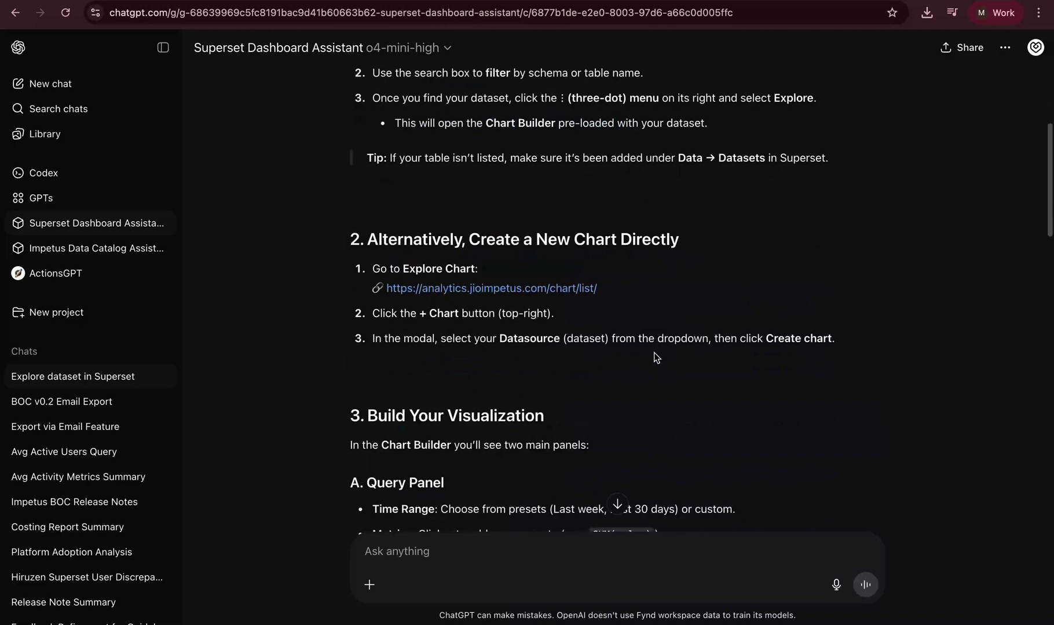
pyautogui.click(581, 290)
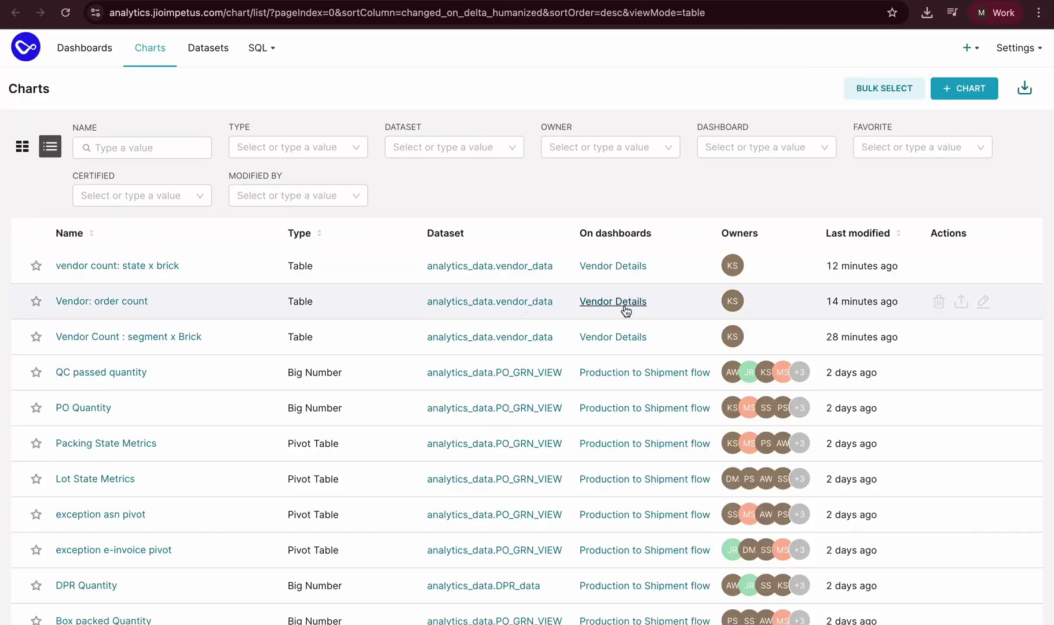
pyautogui.scroll(-10, 554, 421)
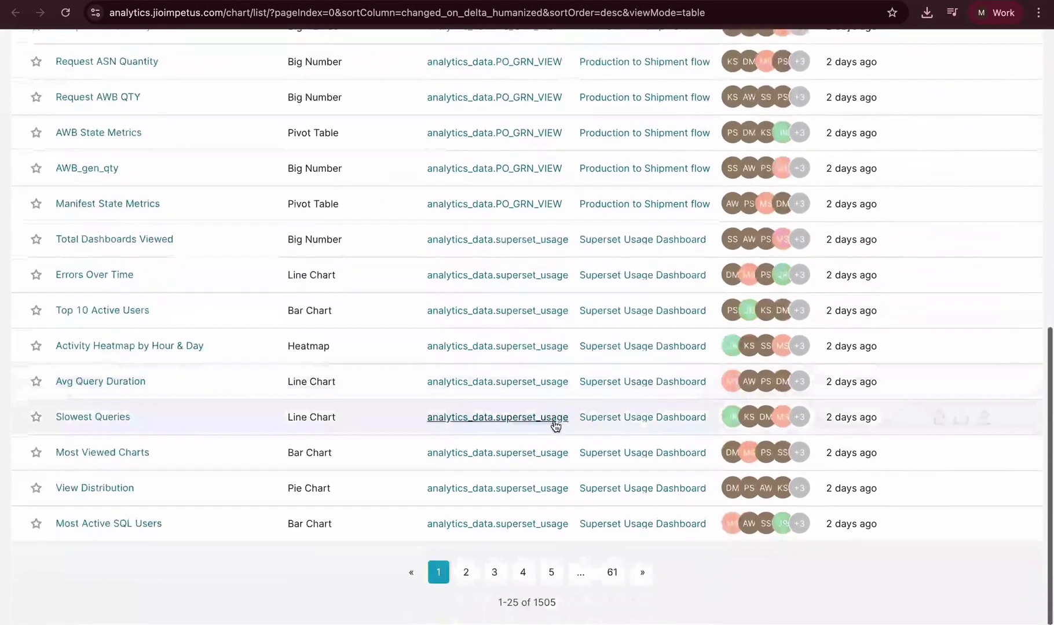
pyautogui.scroll(10, 554, 427)
# Return to the ChatGPT guide and scroll to the end of its reply
pyautogui.hotkey('ctrl', 'w')
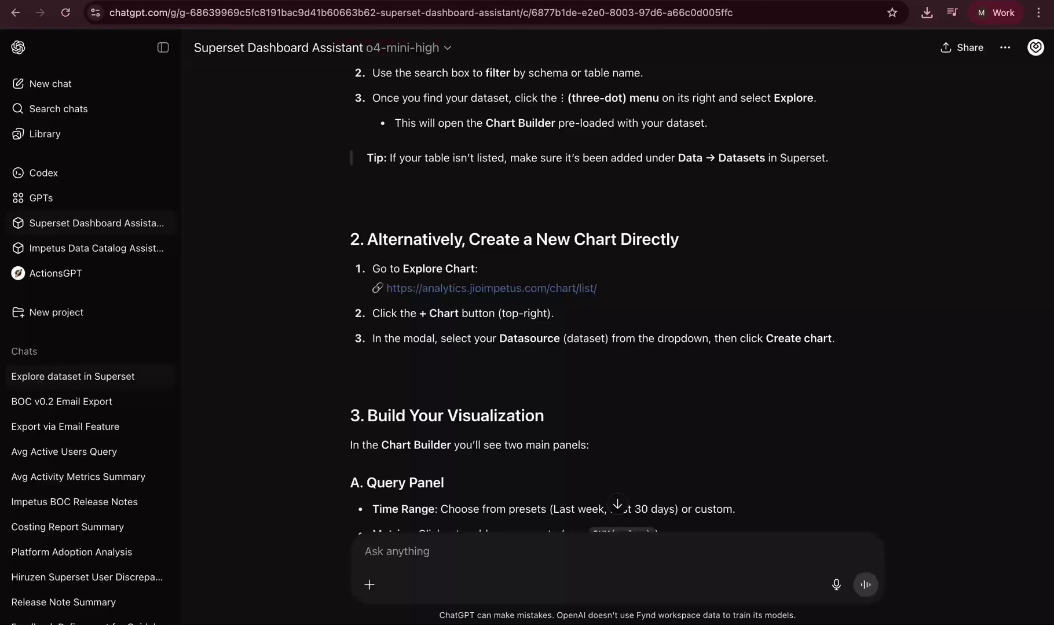
pyautogui.scroll(-9, 640, 340)
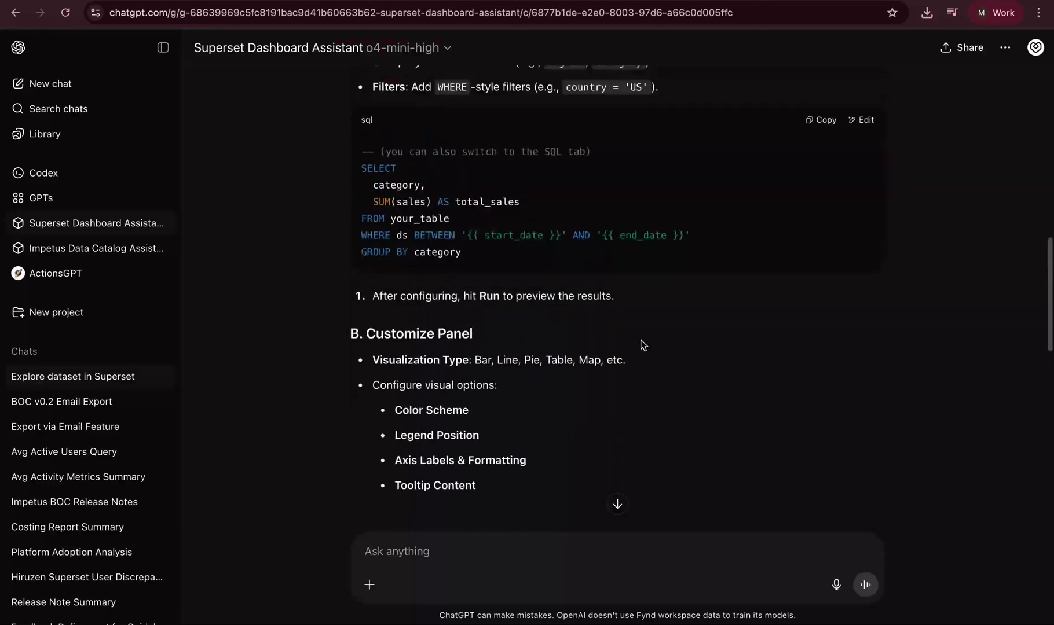
pyautogui.scroll(2, 641, 339)
pyautogui.scroll(-18, 640, 345)
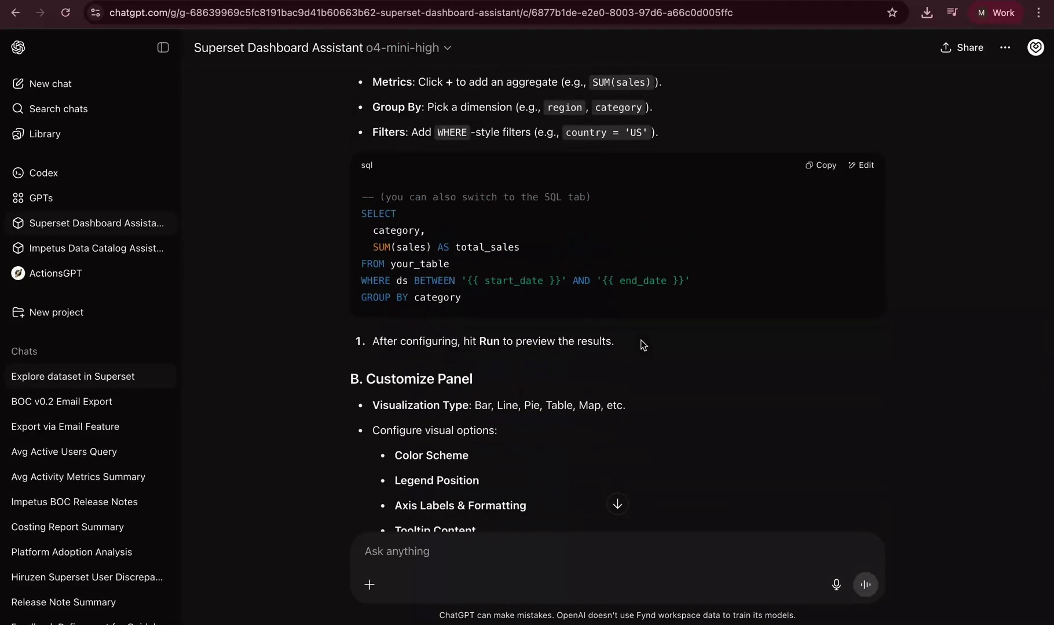
pyautogui.scroll(-4, 640, 345)
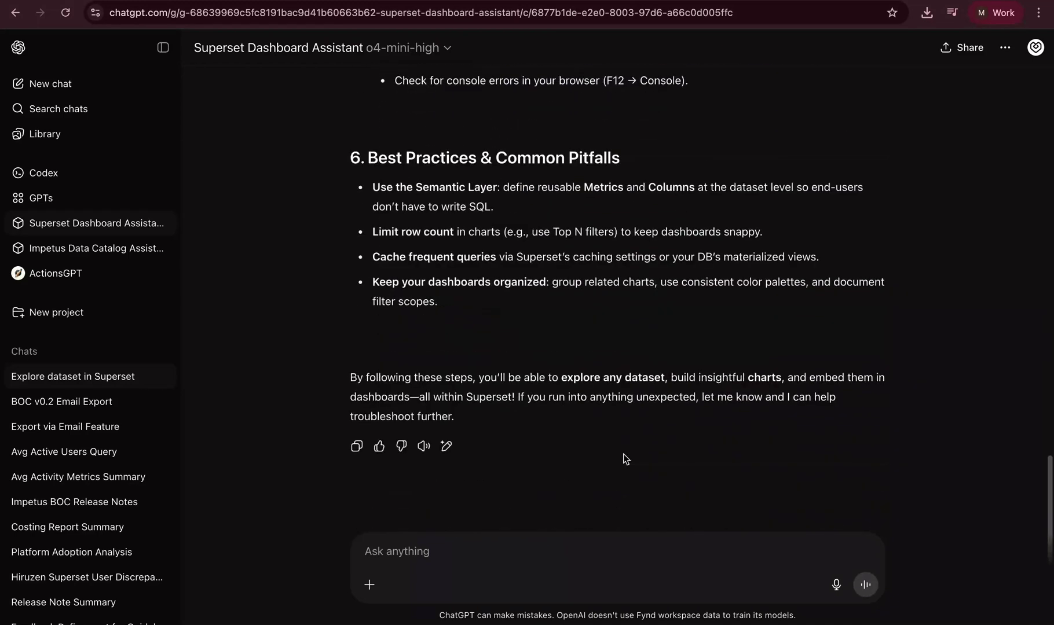
# Ask the assistant to 'write the list of dashboards on superset'
pyautogui.click(423, 537)
pyautogui.write('write')
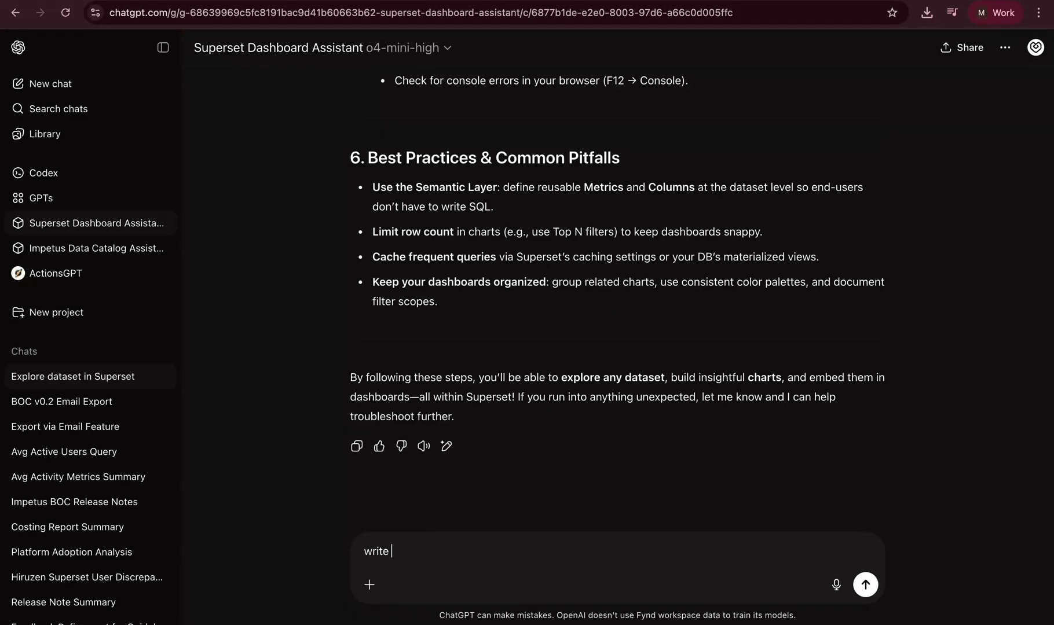
pyautogui.write(' the list of dashboards on superset')
pyautogui.press('Return')
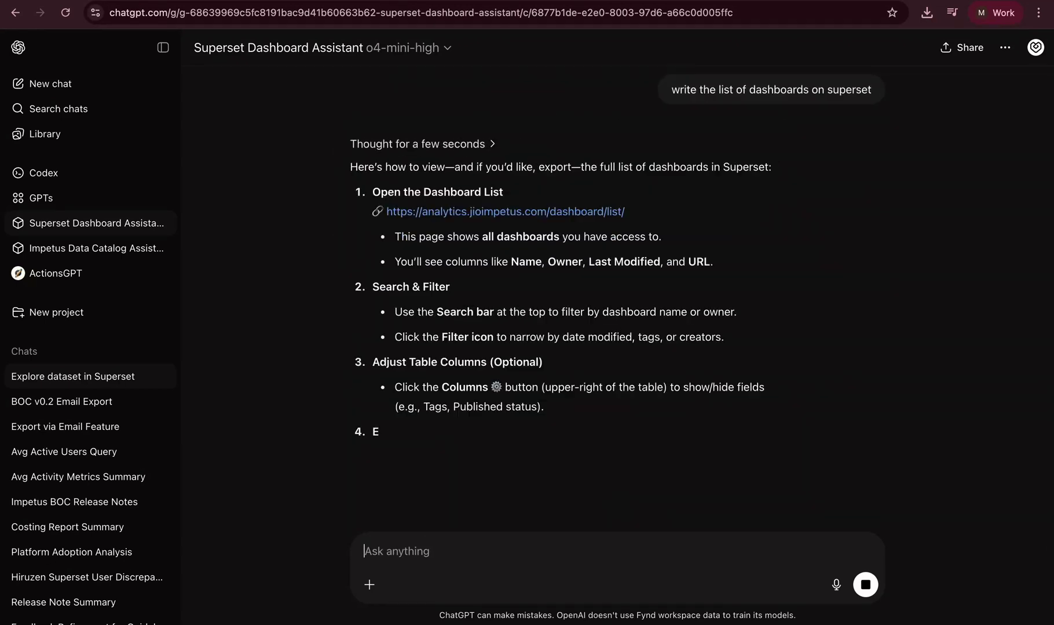
pyautogui.scroll(-1, 701, 301)
# Open the reply's Dashboard List link and browse Superset's published dashboards
pyautogui.moveTo(372, 162); pyautogui.dragTo(507, 161)
pyautogui.click(463, 182)
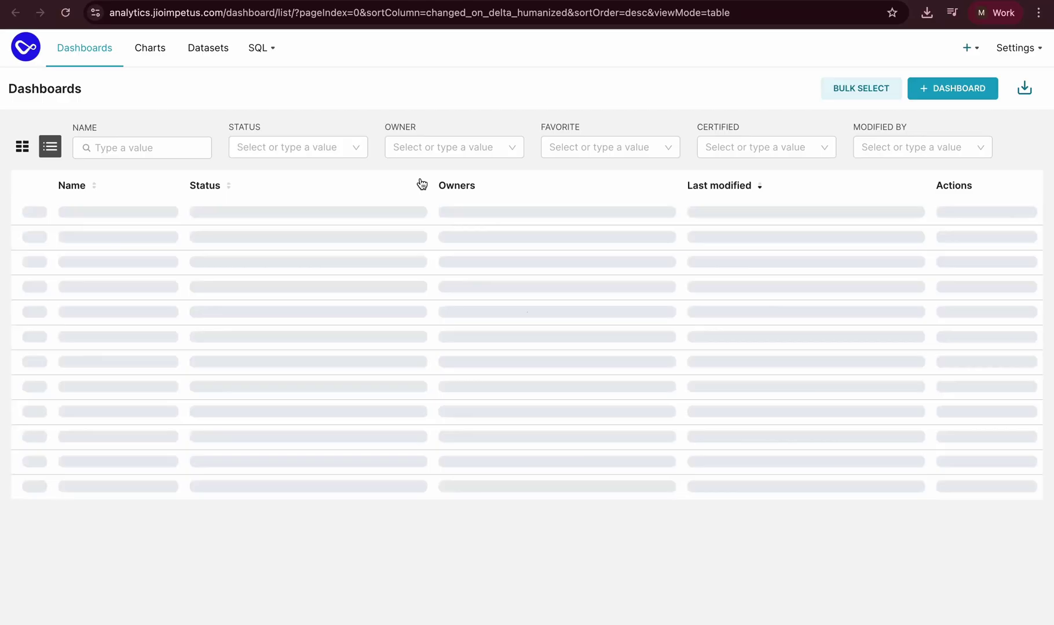
pyautogui.scroll(-10, 459, 275)
pyautogui.scroll(10, 459, 275)
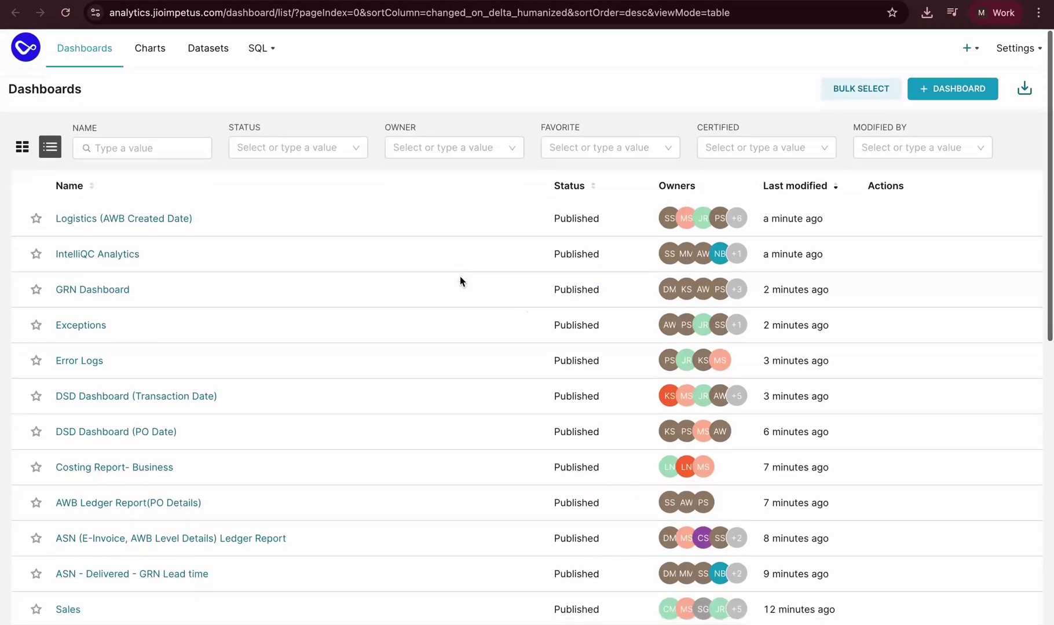
pyautogui.scroll(-10, 197, 395)
pyautogui.scroll(10, 212, 474)
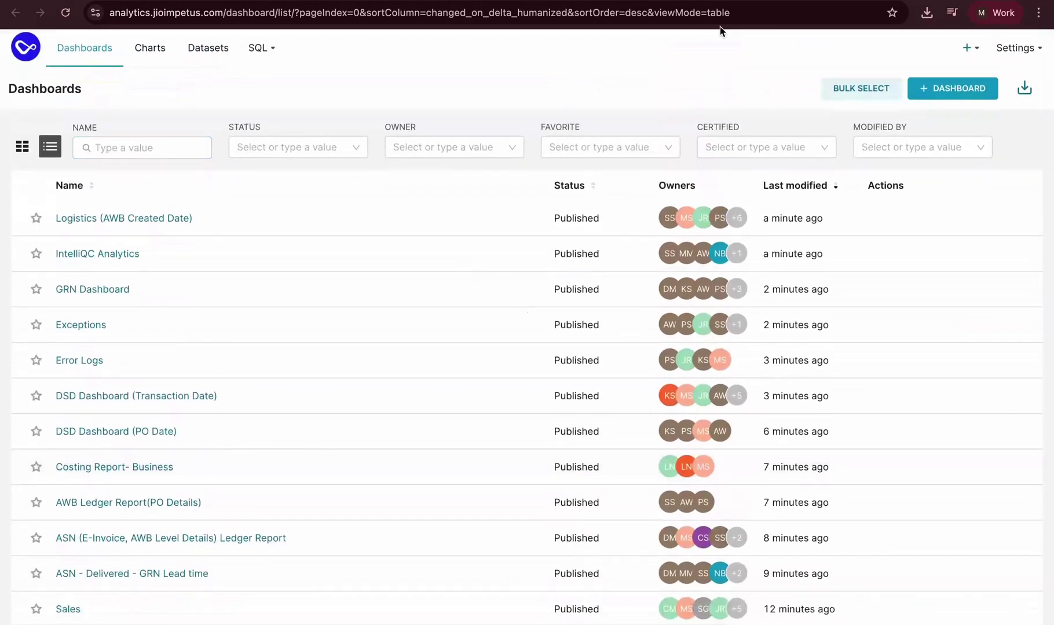
pyautogui.hotkey('ctrl', 'w')
# Ask the assistant 'i want to see only published dashboards. navigate me to there'
pyautogui.scroll(-10, 452, 547)
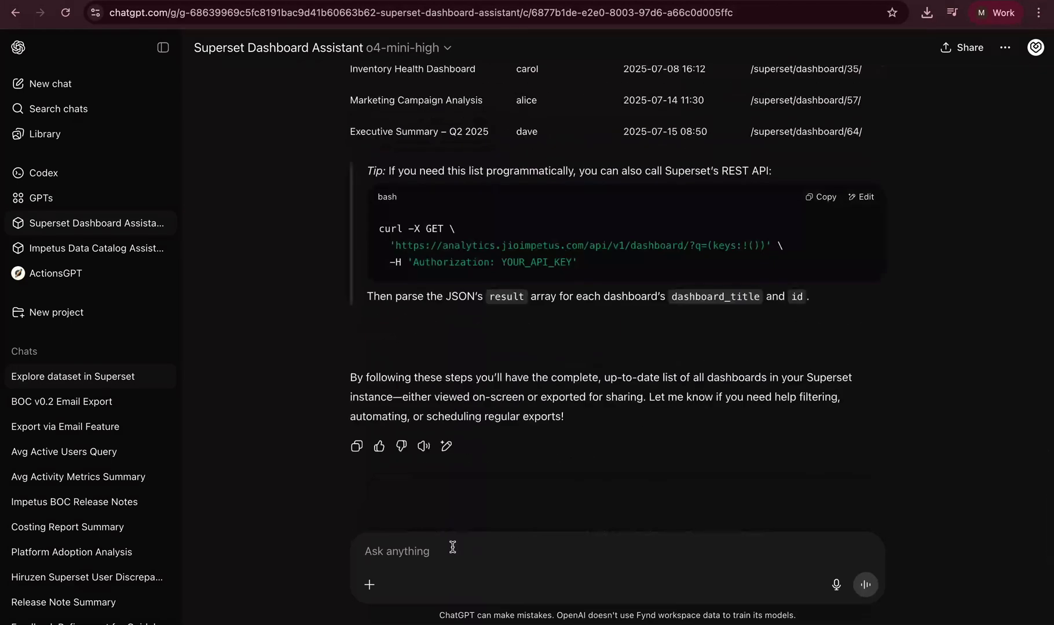
pyautogui.write('i want to see only published dashboards. na')
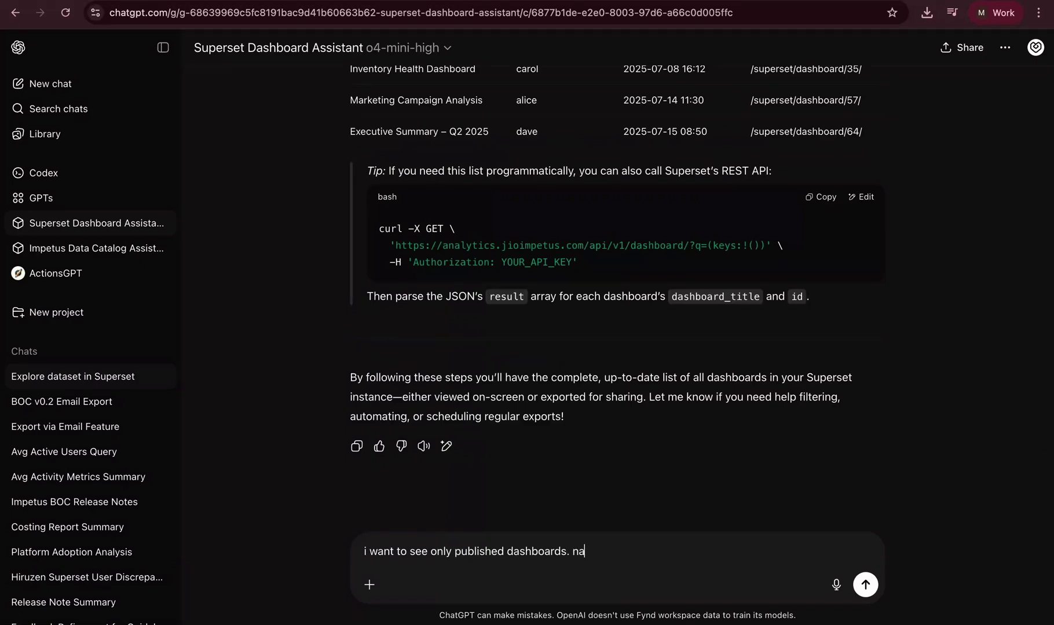
pyautogui.write('vigate me to there')
pyautogui.press('Return')
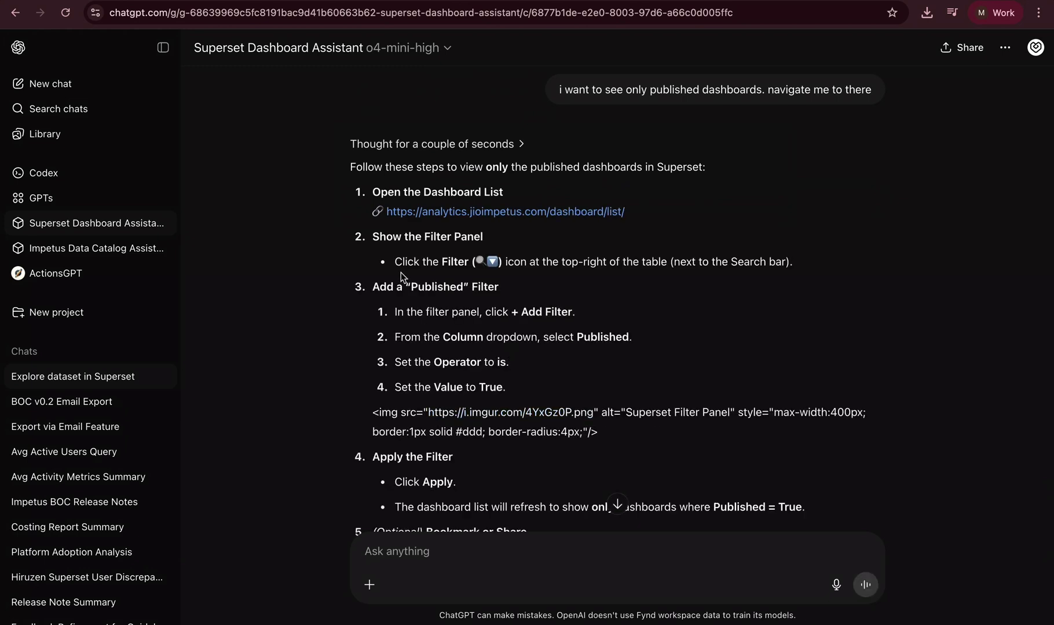
# Read the reply's filter-panel steps and open its Superset dashboard list link
pyautogui.doubleClick(392, 235)
pyautogui.click(491, 186)
pyautogui.scroll(-1, 505, 283)
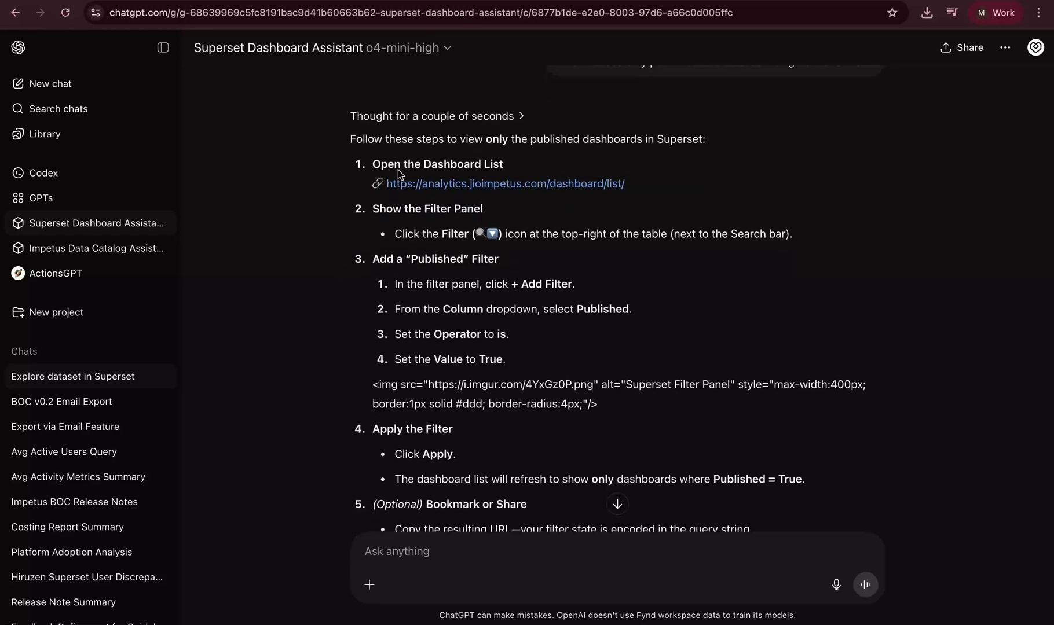
pyautogui.tripleClick(402, 234)
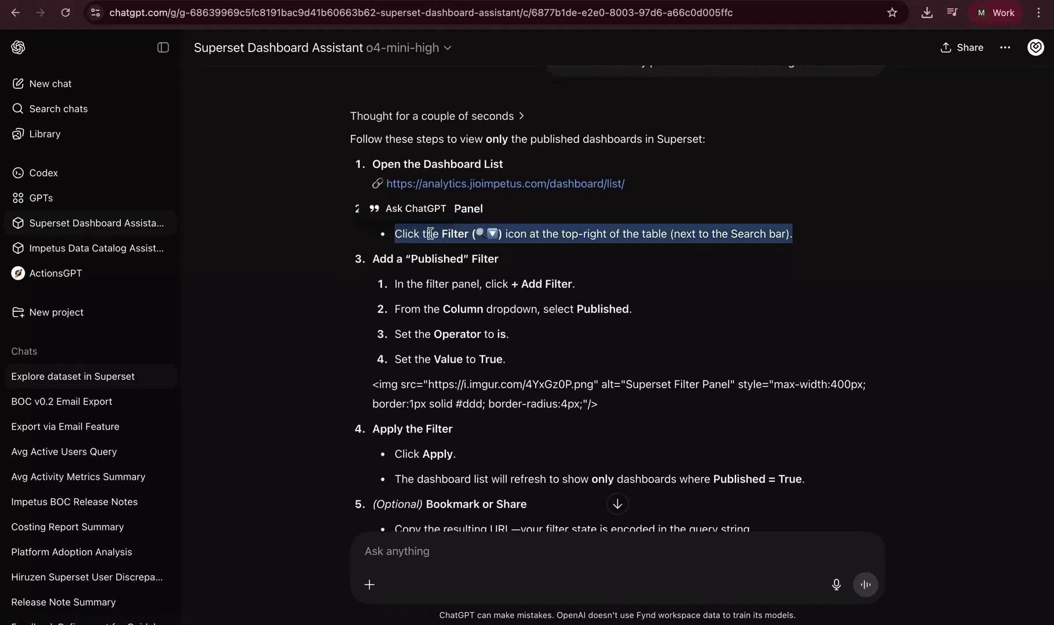
pyautogui.scroll(-1, 522, 290)
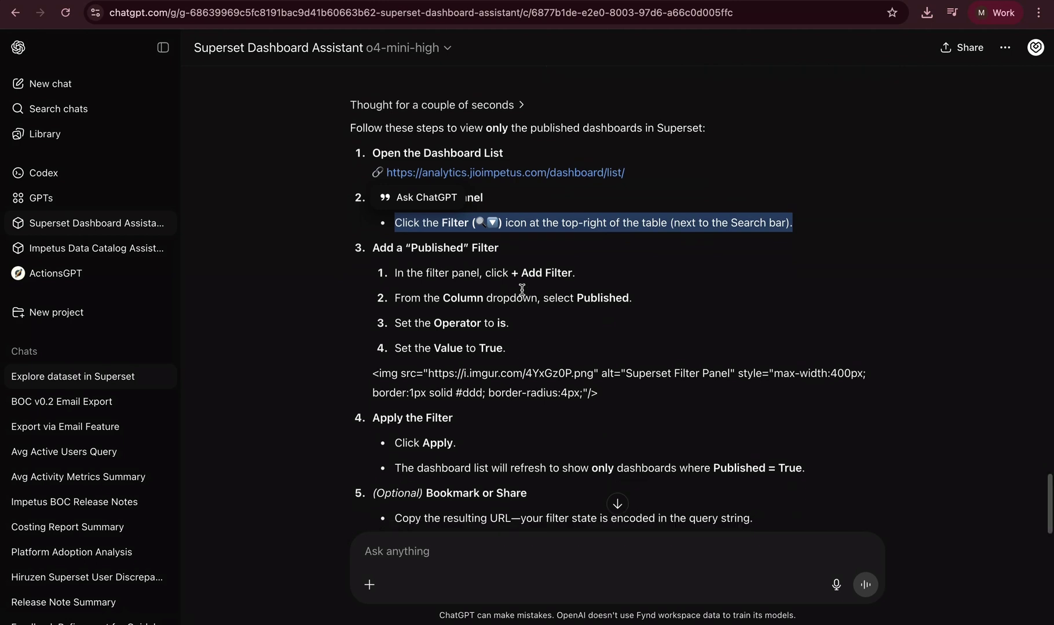
pyautogui.scroll(-3, 522, 290)
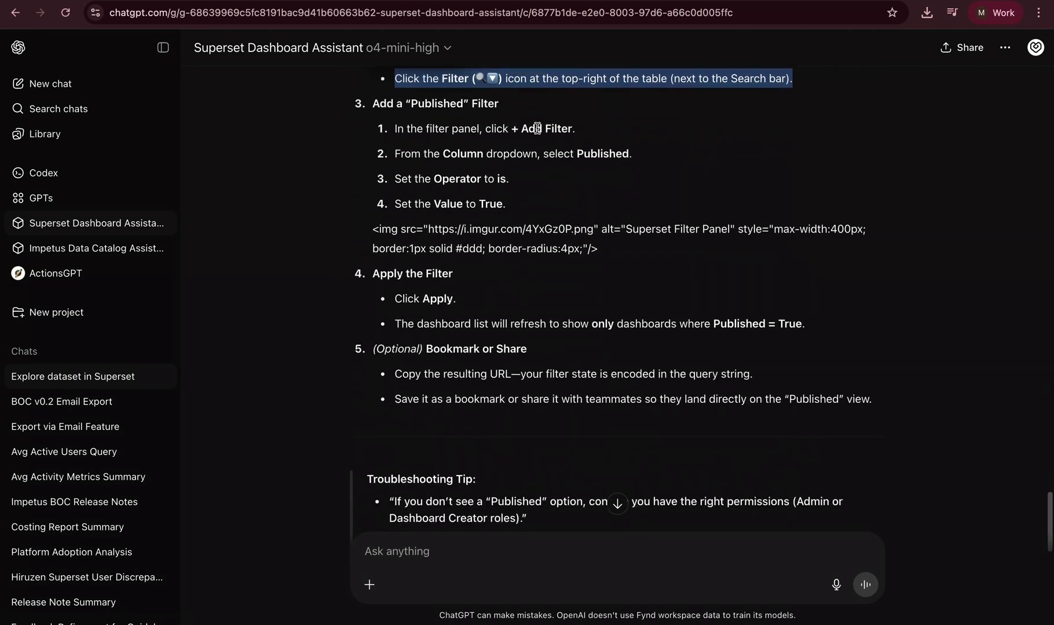
pyautogui.scroll(3, 581, 155)
pyautogui.click(591, 142)
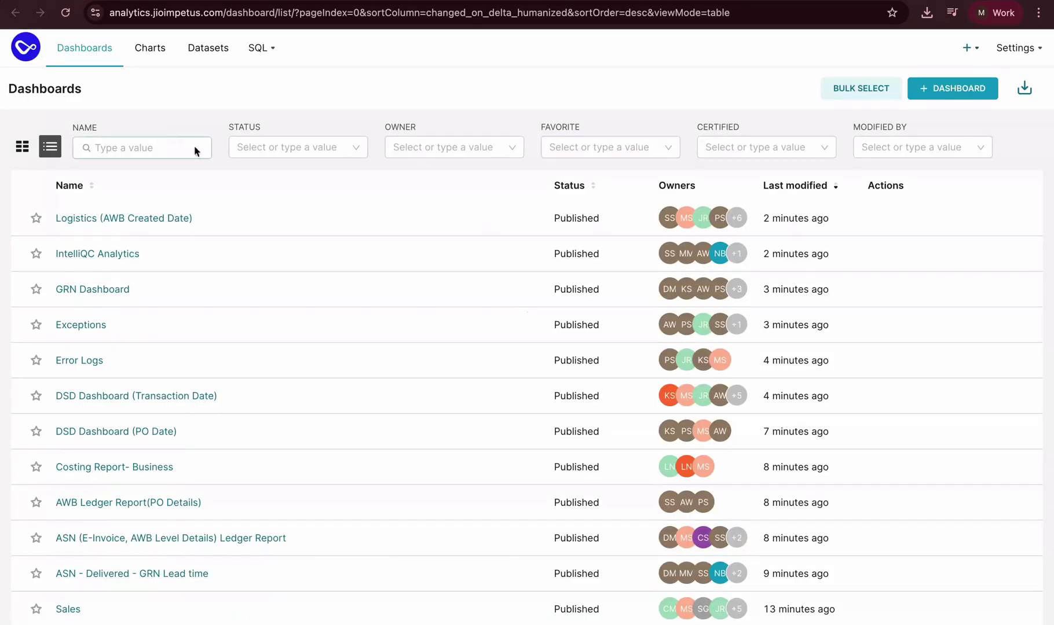
# Filter Superset's Dashboards list by Status = Published and scroll the 31 results
pyautogui.click(302, 149)
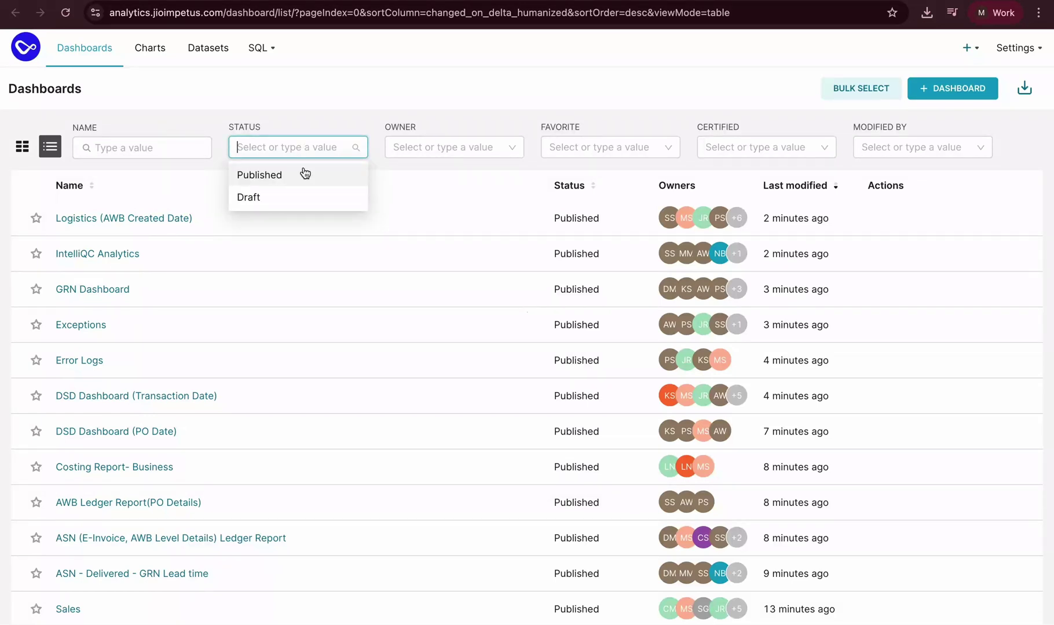
pyautogui.click(304, 174)
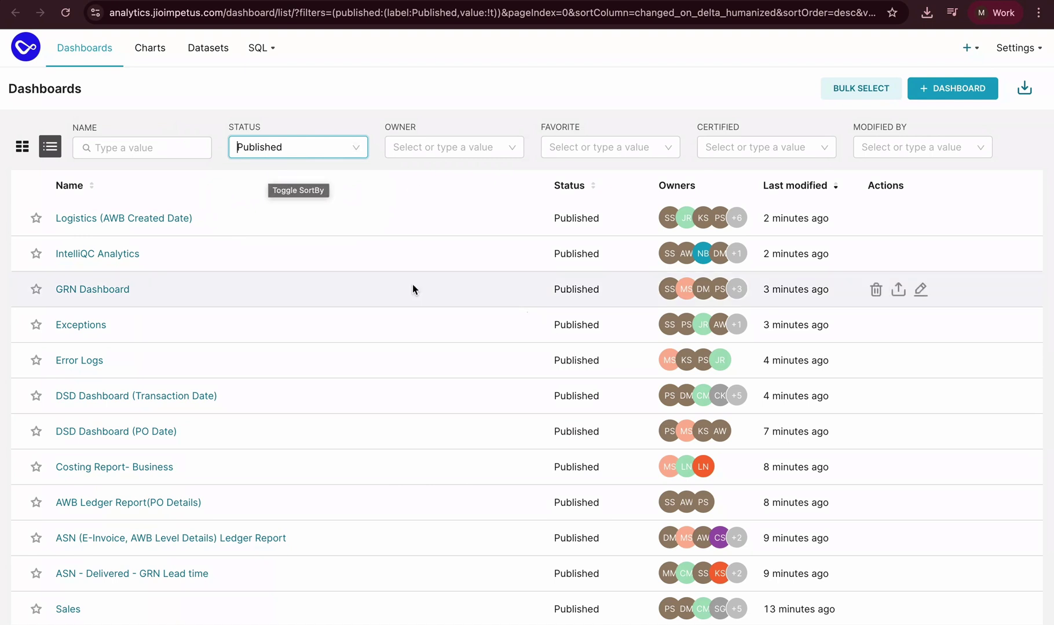
pyautogui.scroll(-1, 412, 284)
pyautogui.scroll(-10, 412, 284)
pyautogui.scroll(10, 412, 284)
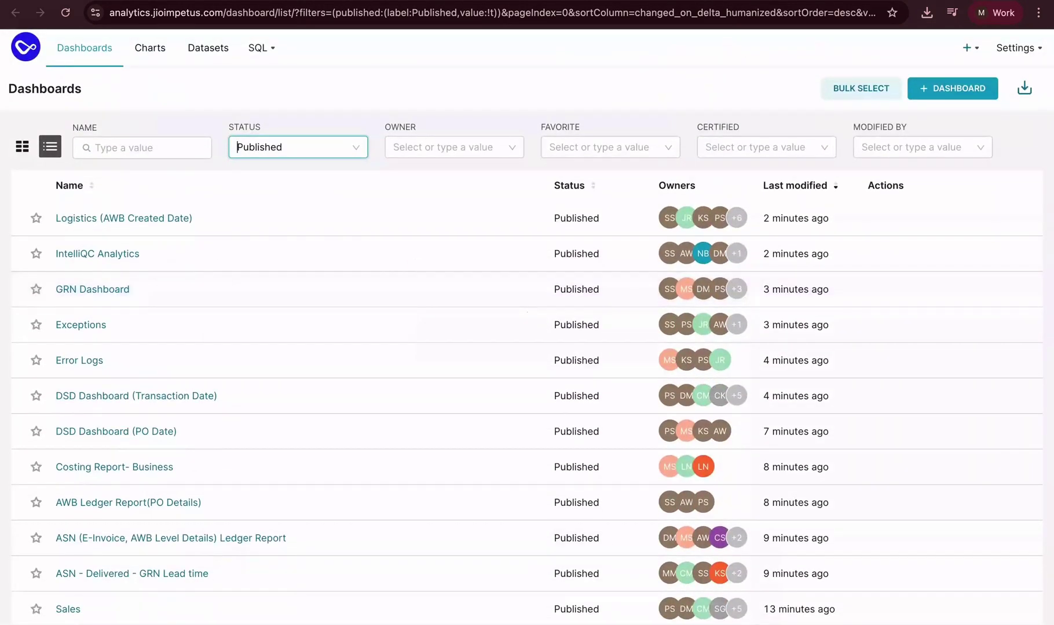
# Ask the assistant 'i want to create a pie chart' and scroll through its reply
pyautogui.click(752, 4)
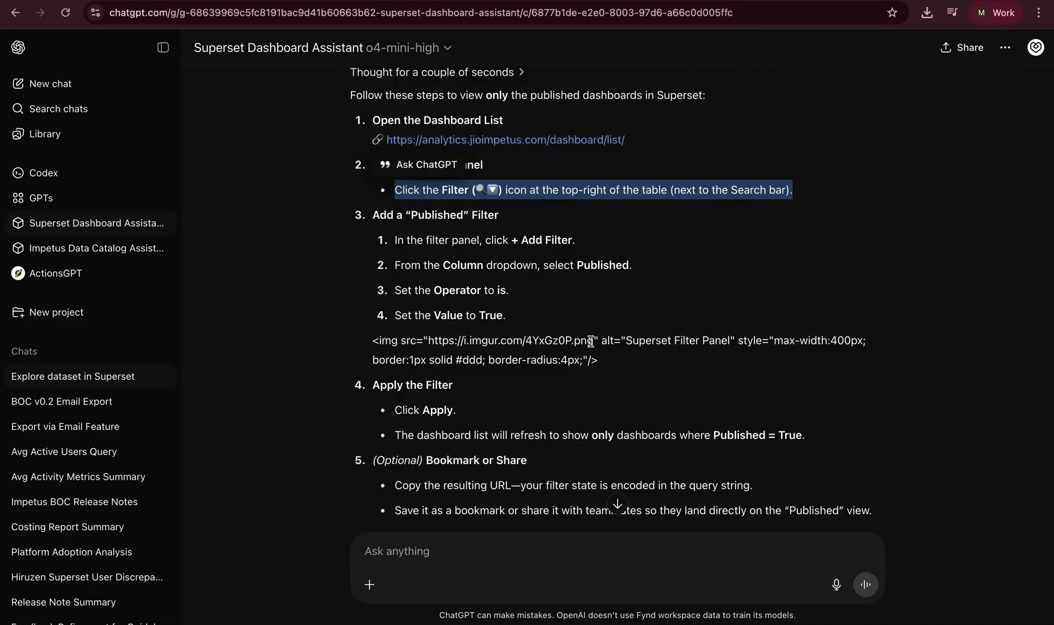
pyautogui.scroll(-4, 590, 341)
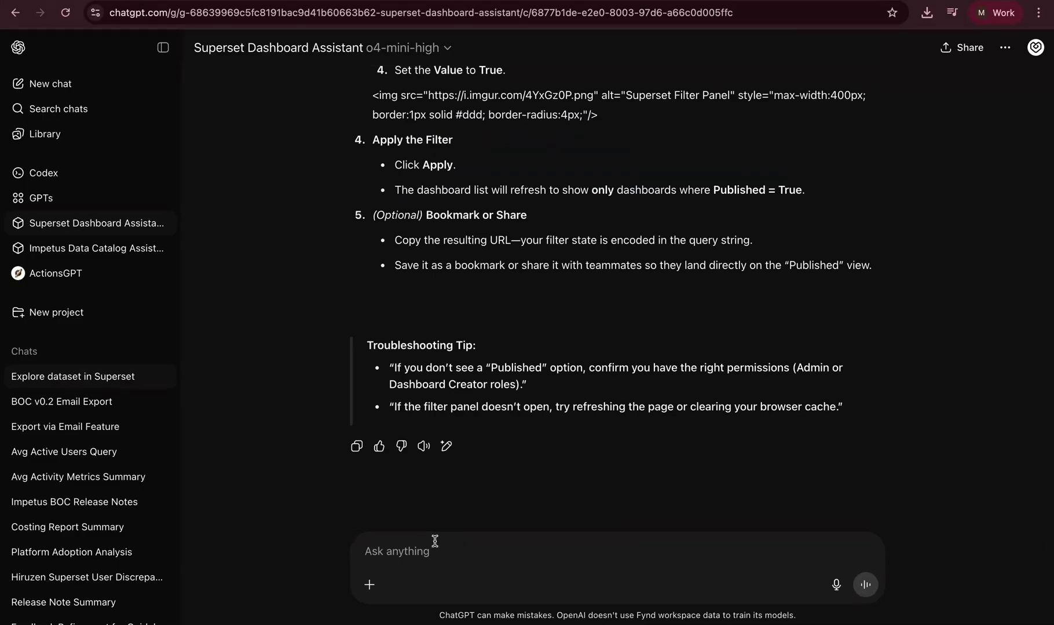
pyautogui.write('i want to create a pie chart')
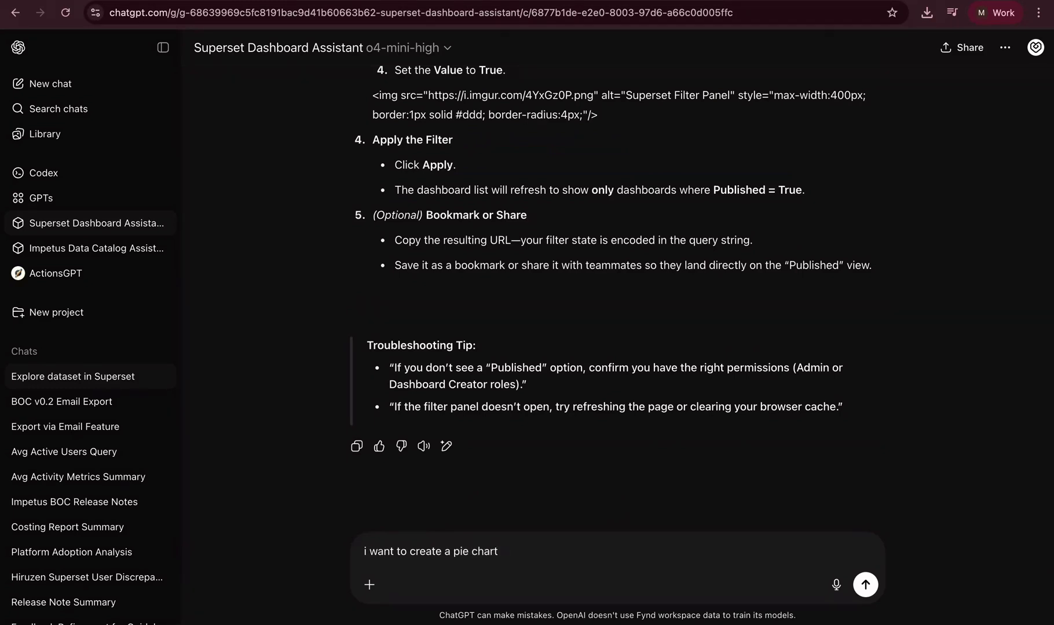
pyautogui.press('Return')
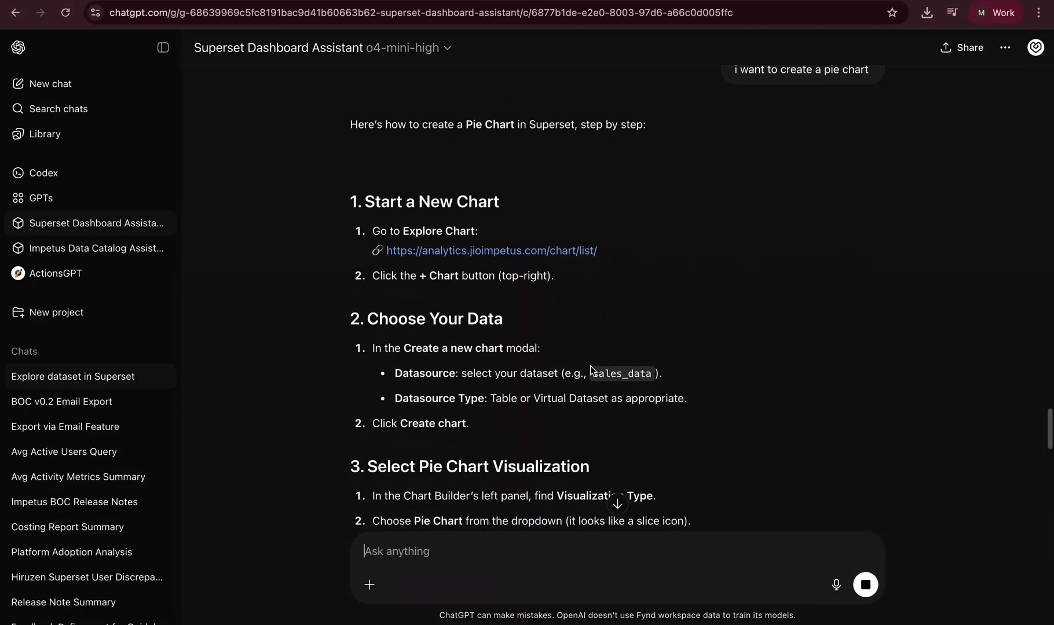
pyautogui.scroll(-1, 636, 283)
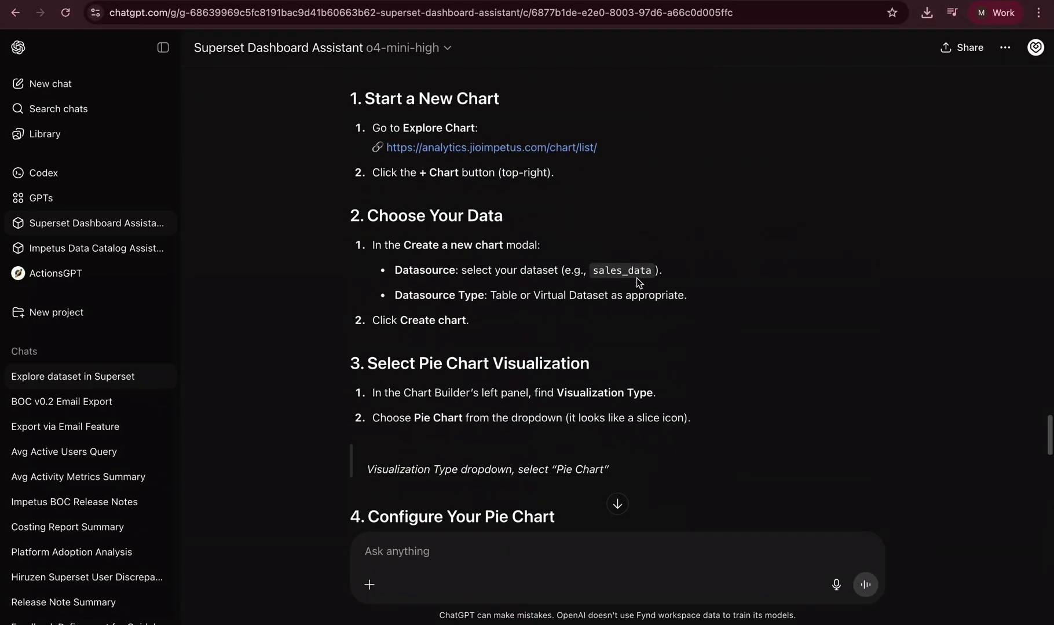
# Open the Superset Charts list from the reply and start a new chart with + CHART
pyautogui.click(576, 148)
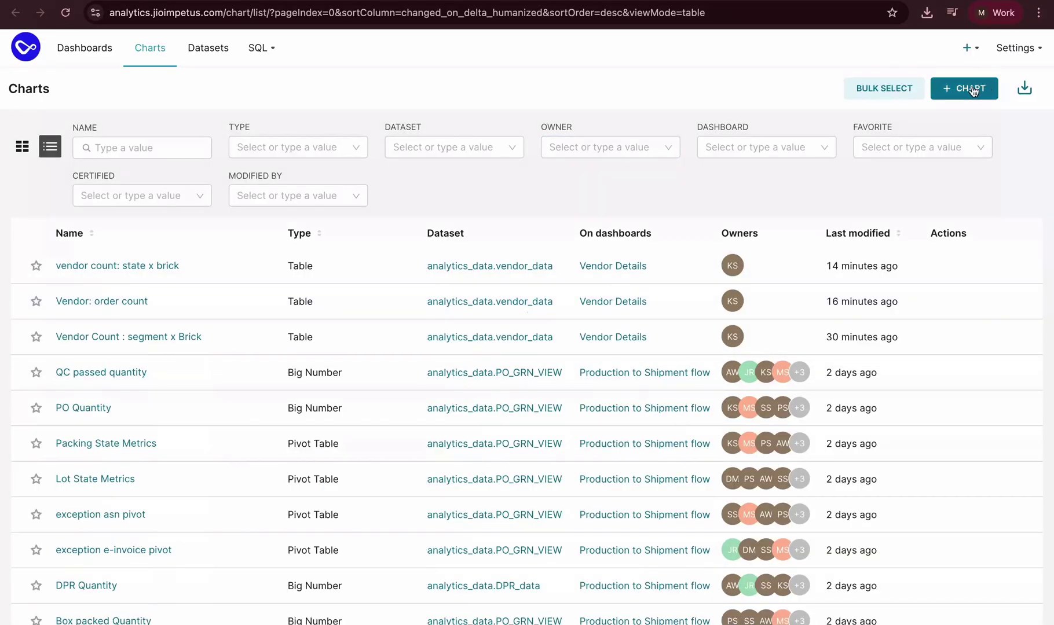
pyautogui.press('super+w')
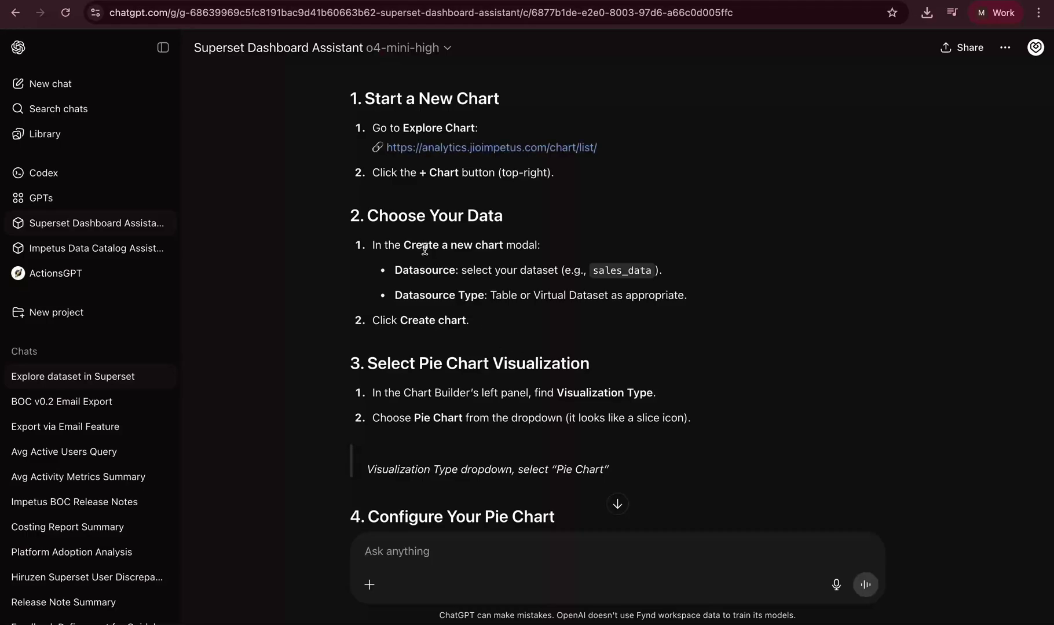
pyautogui.moveTo(404, 245); pyautogui.dragTo(527, 239)
pyautogui.hotkey('ctrl', 'Tab')
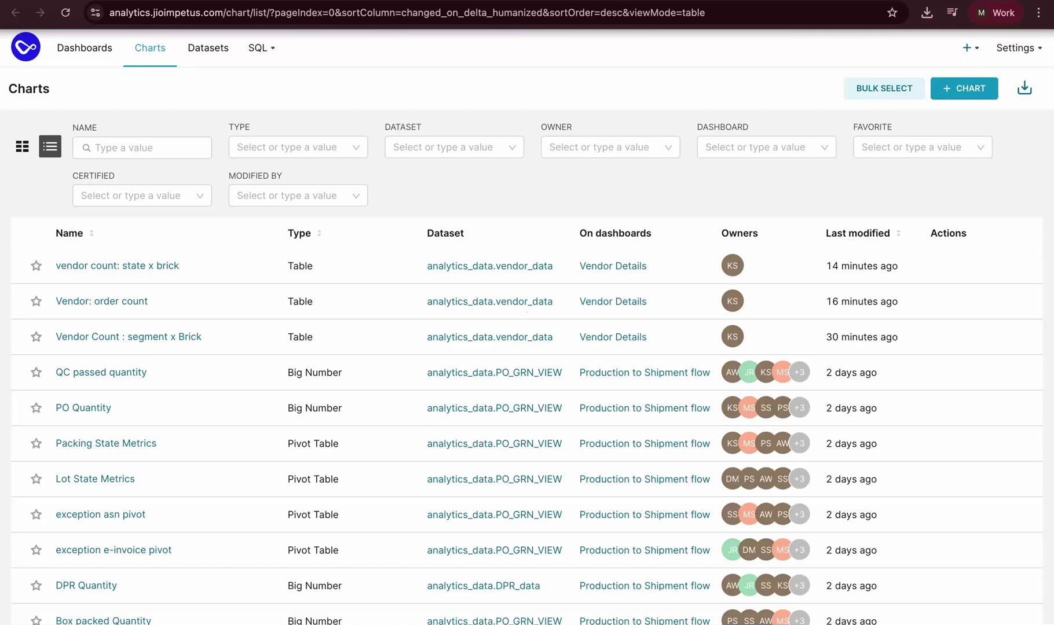
pyautogui.click(954, 90)
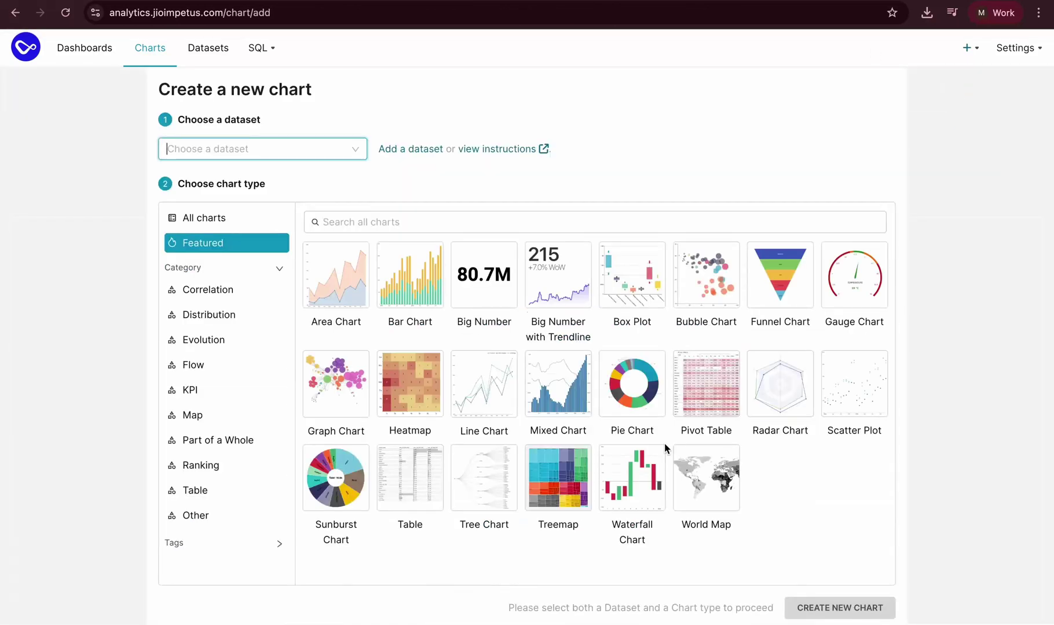
# Create a new Pie Chart on the sales_dashboard_view dataset
pyautogui.hotkey('ctrl', 'shift', 'Tab')
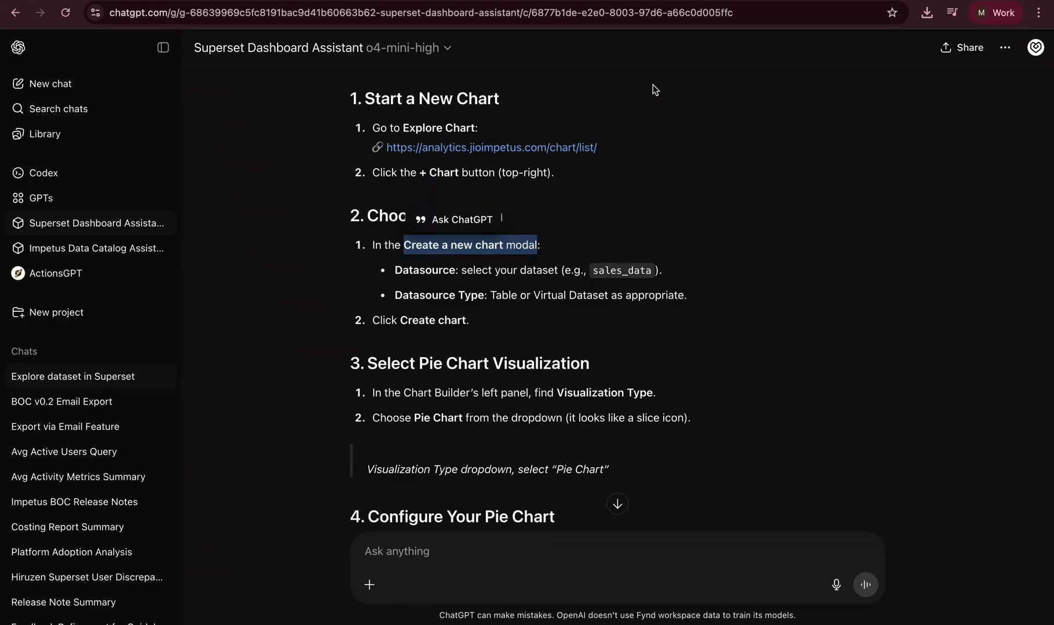
pyautogui.hotkey('ctrl', 'Tab')
pyautogui.click(291, 148)
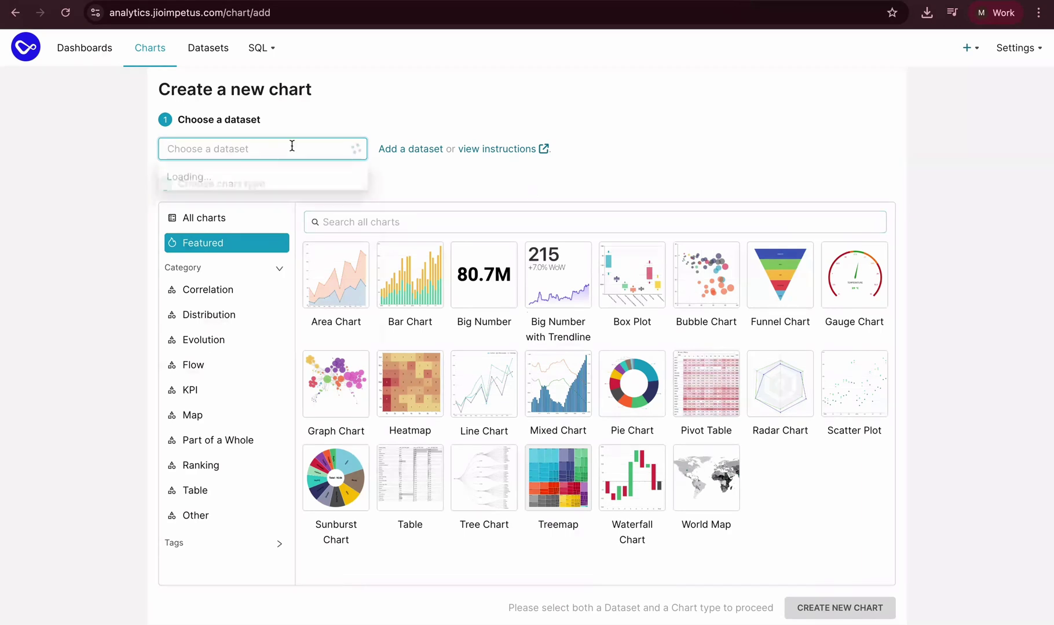
pyautogui.write('sale')
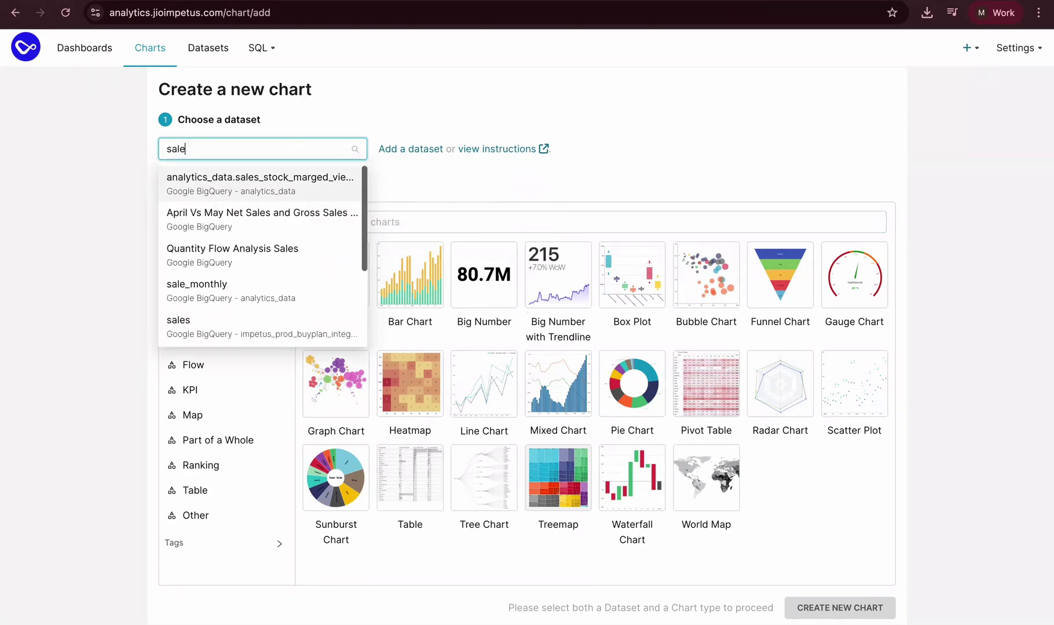
pyautogui.write('s')
pyautogui.click(282, 211)
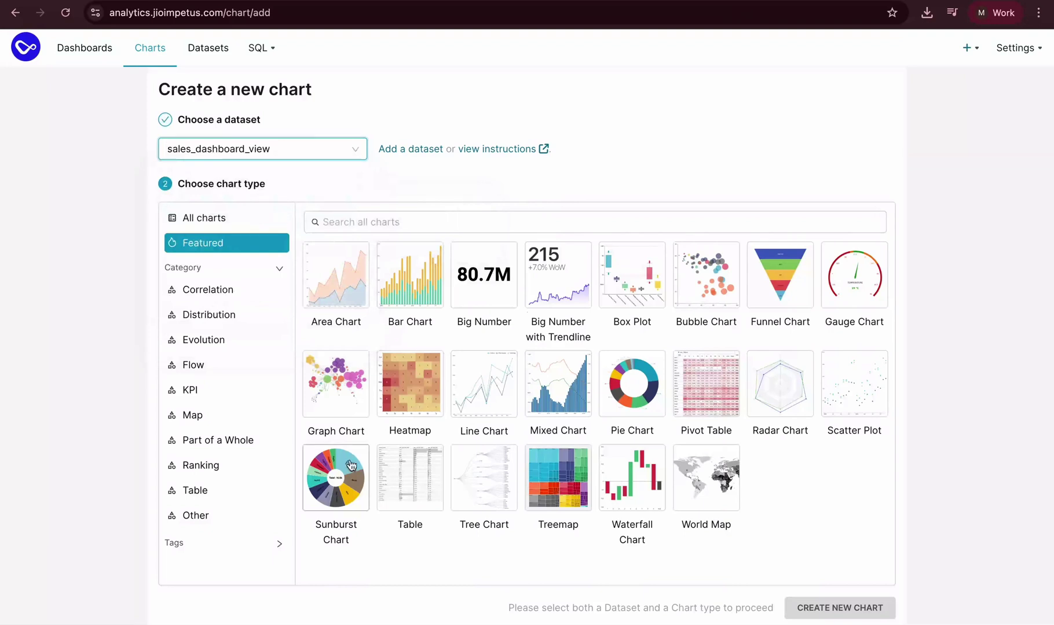
pyautogui.click(635, 390)
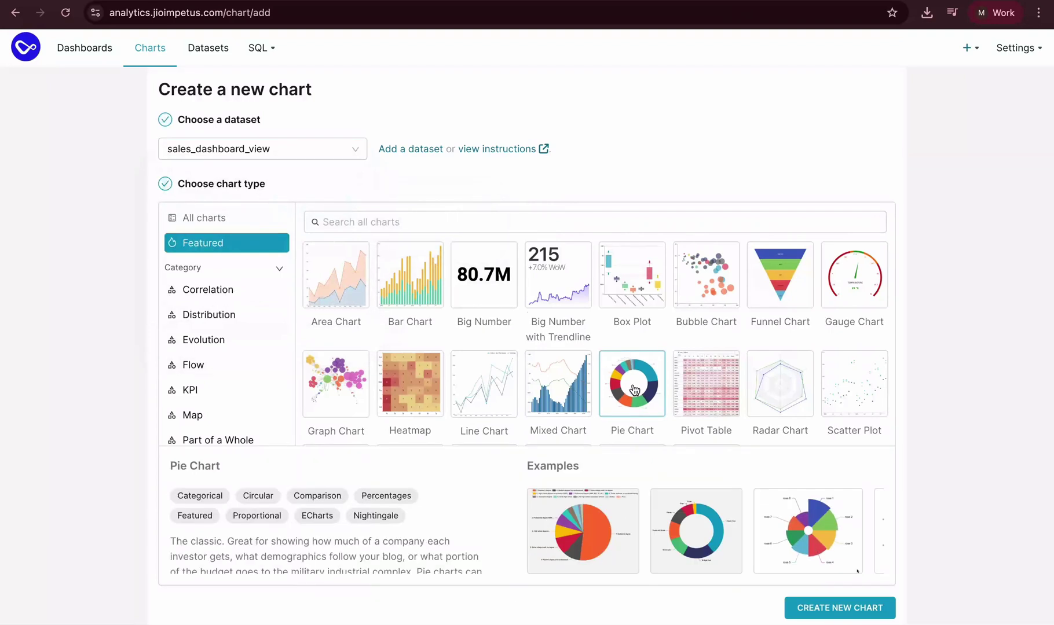
pyautogui.click(862, 608)
pyautogui.hotkey('ctrl', 'Tab')
# Read the reply's Configure section, then check the empty pie chart builder
pyautogui.scroll(-2, 405, 303)
pyautogui.moveTo(368, 290); pyautogui.dragTo(686, 344)
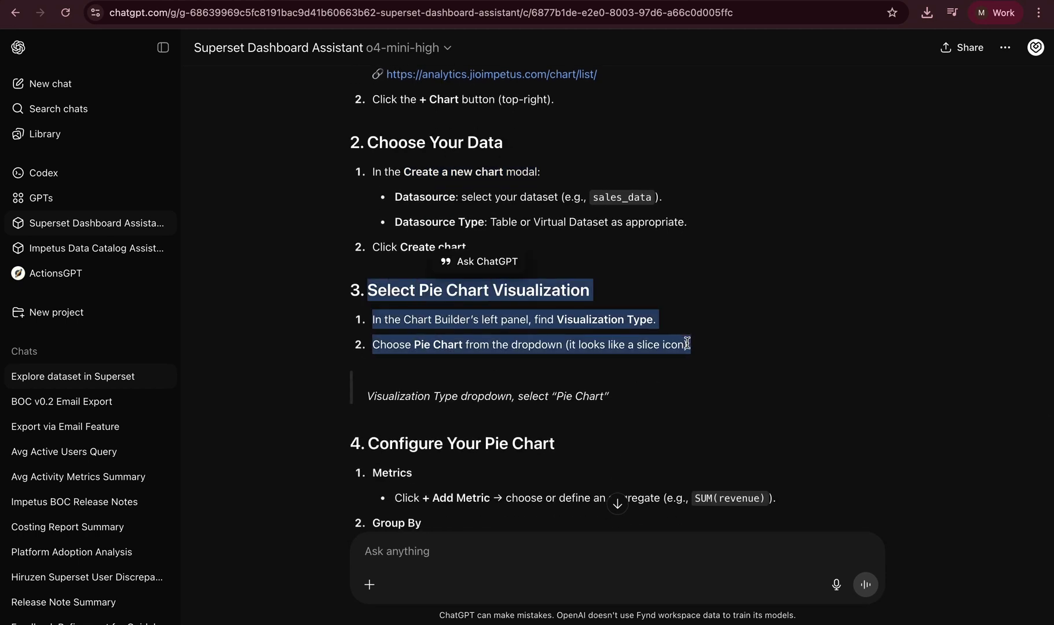
pyautogui.scroll(-5, 664, 367)
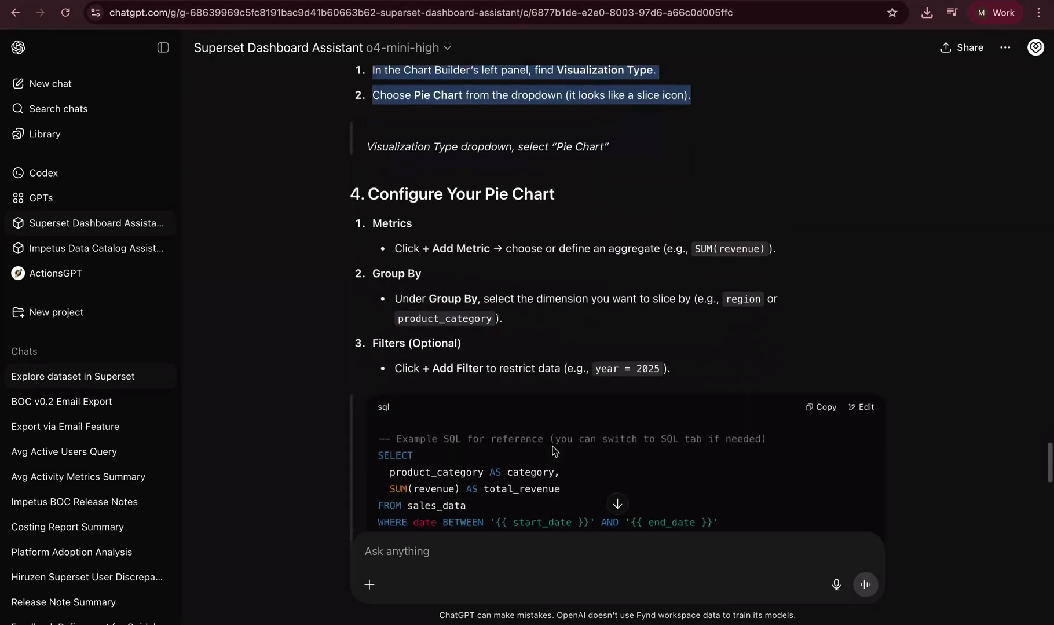
pyautogui.hotkey('ctrl', 'shift', 'Tab')
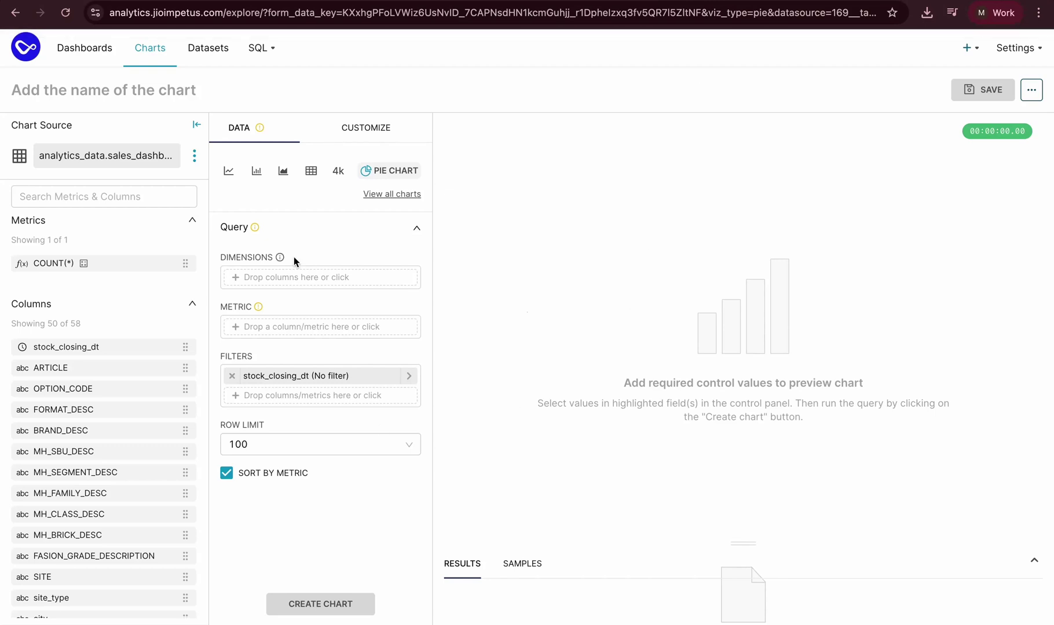
pyautogui.scroll(-5, 185, 463)
pyautogui.scroll(5, 185, 463)
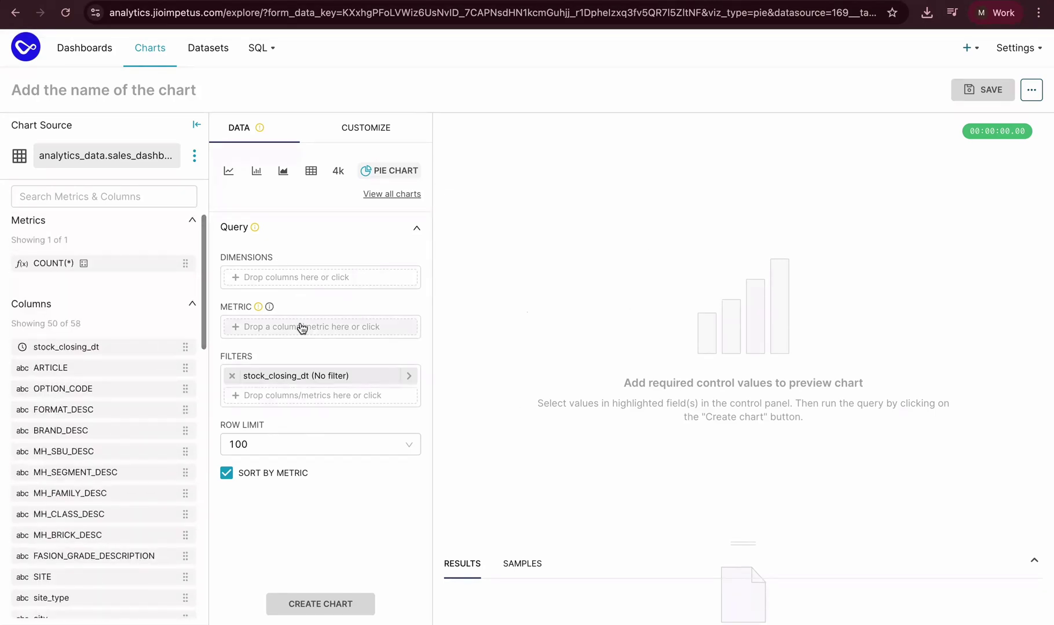
# Read the example dimension and Style guidance, then return to the pie chart builder
pyautogui.hotkey('ctrl', 'Tab')
pyautogui.scroll(-2, 529, 357)
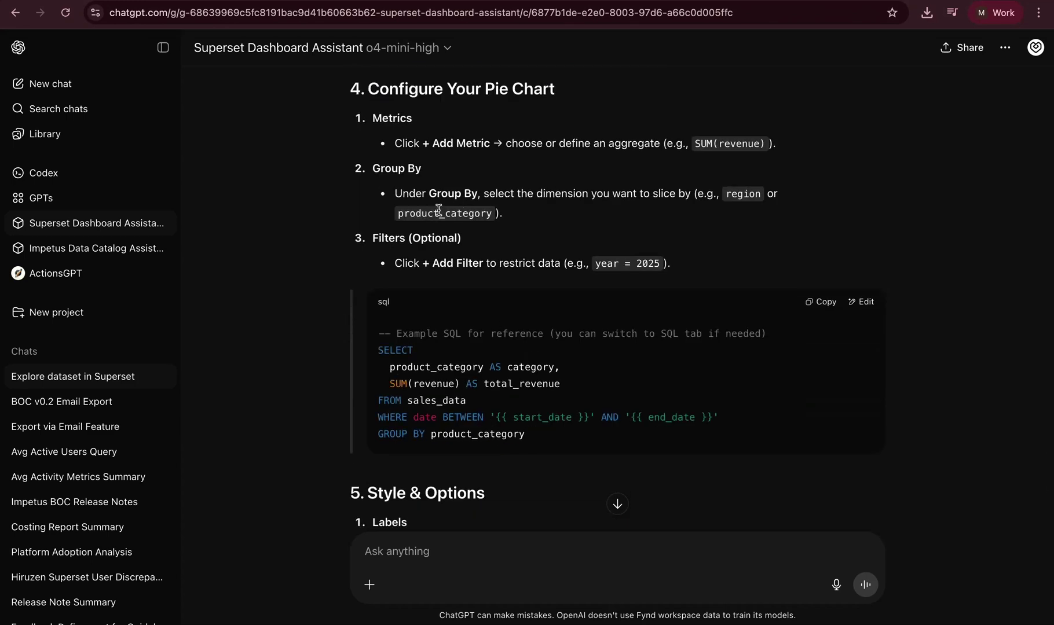
pyautogui.moveTo(397, 213); pyautogui.dragTo(725, 257)
pyautogui.click(725, 256)
pyautogui.doubleClick(728, 194)
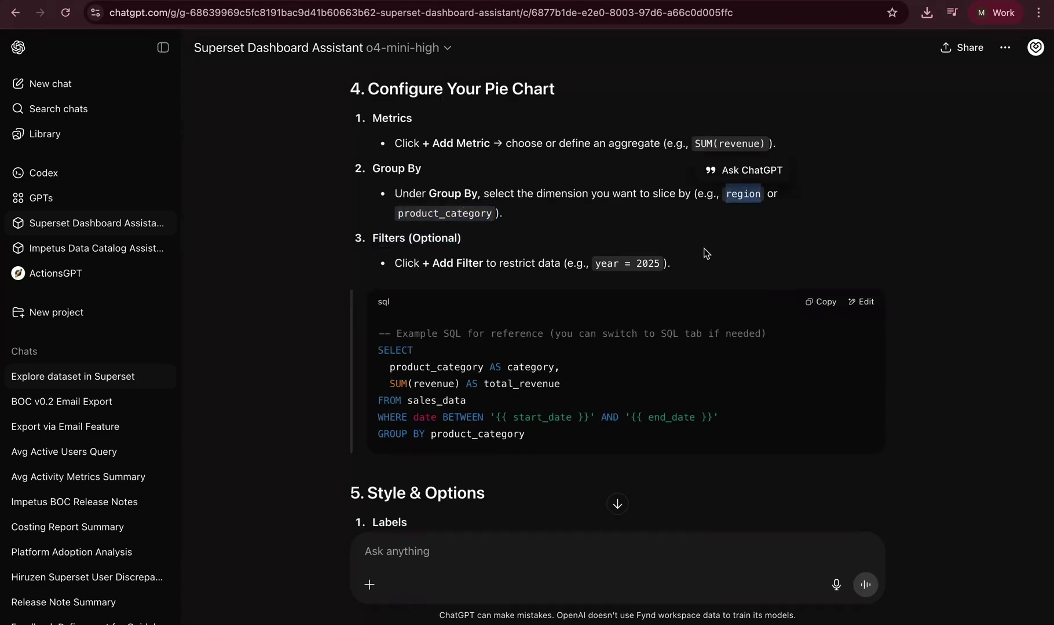
pyautogui.scroll(-2, 705, 253)
pyautogui.scroll(-5, 705, 253)
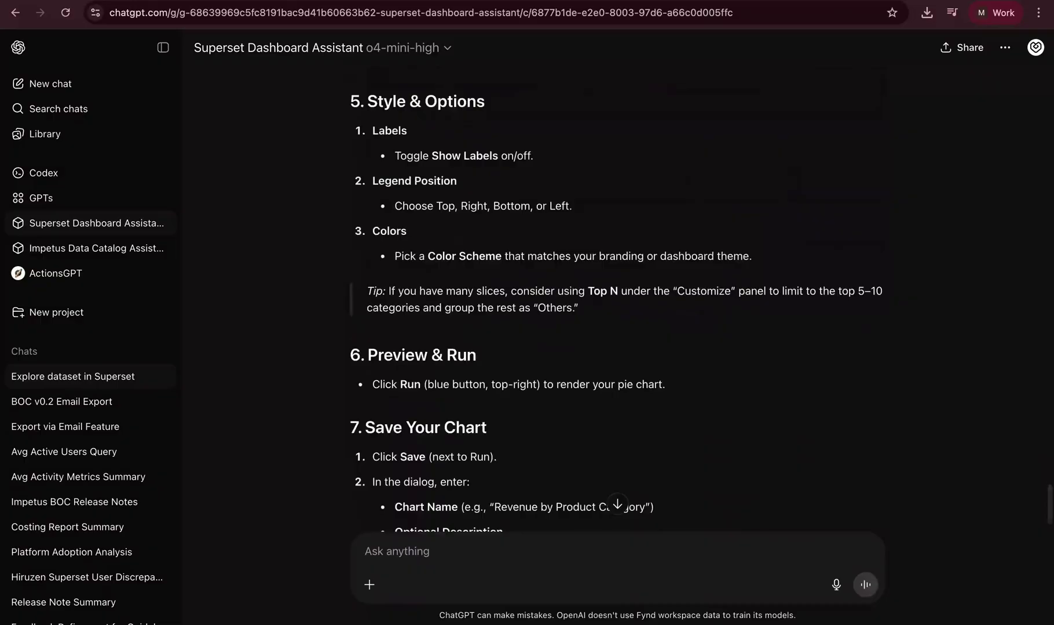
pyautogui.hotkey('ctrl', 'shift', 'Tab')
# Search the dataset columns and add BRAND_DESC as the pie chart's dimension
pyautogui.click(98, 195)
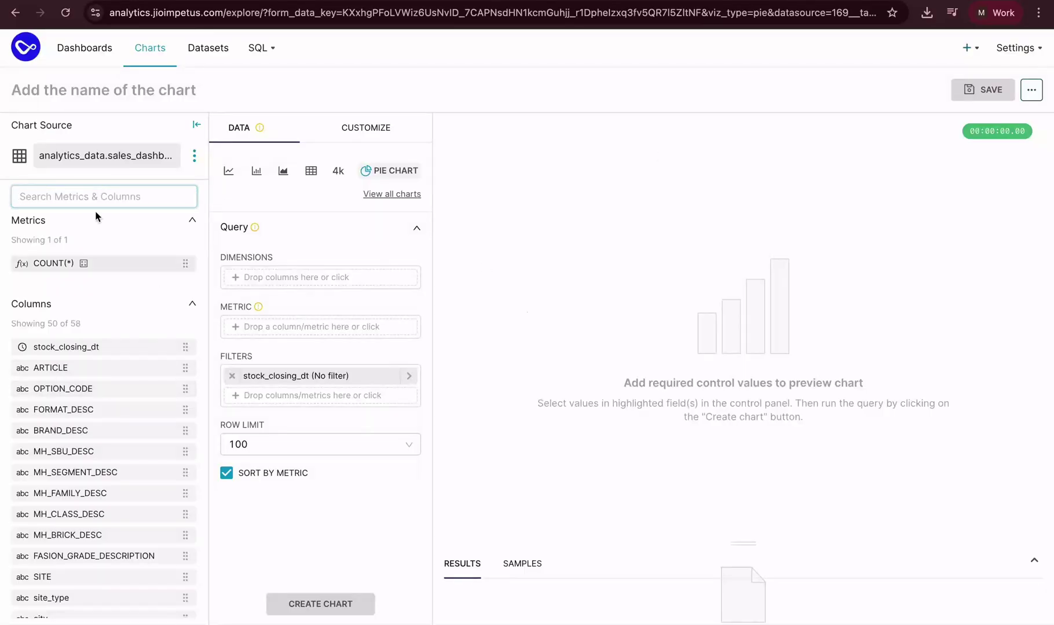
pyautogui.write('carteg')
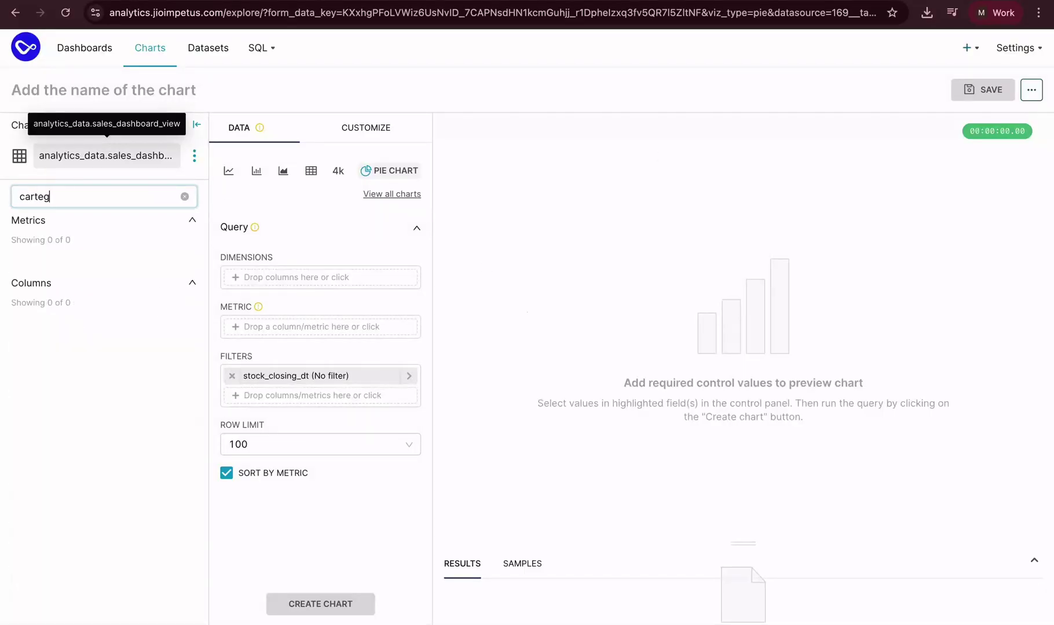
pyautogui.press('BackSpace')
pyautogui.write('teg')
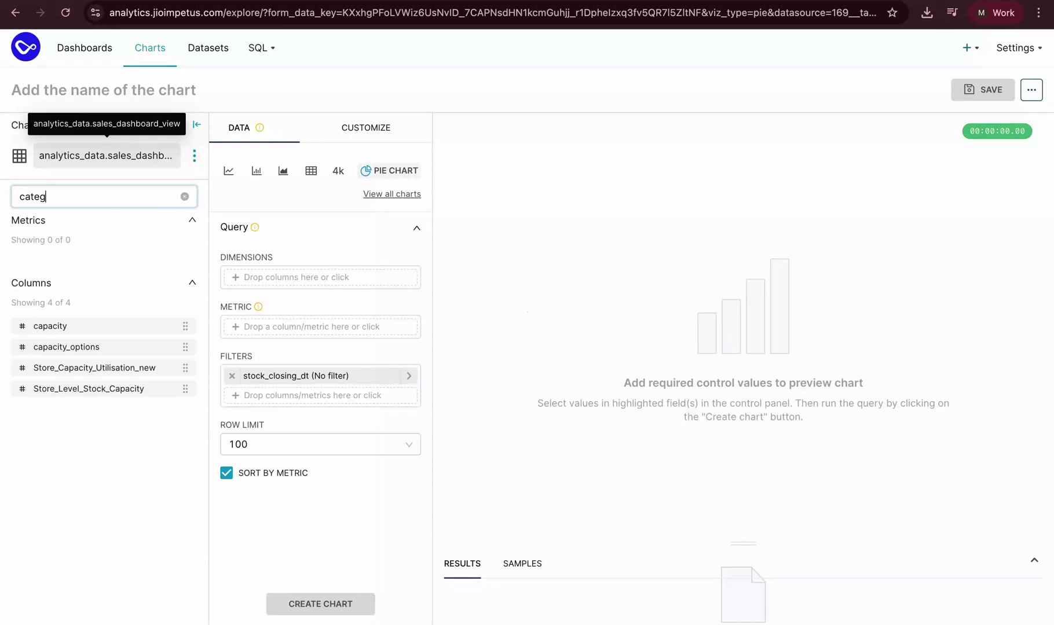
pyautogui.write('o')
pyautogui.press('BackSpace')
pyautogui.press('BackSpace')
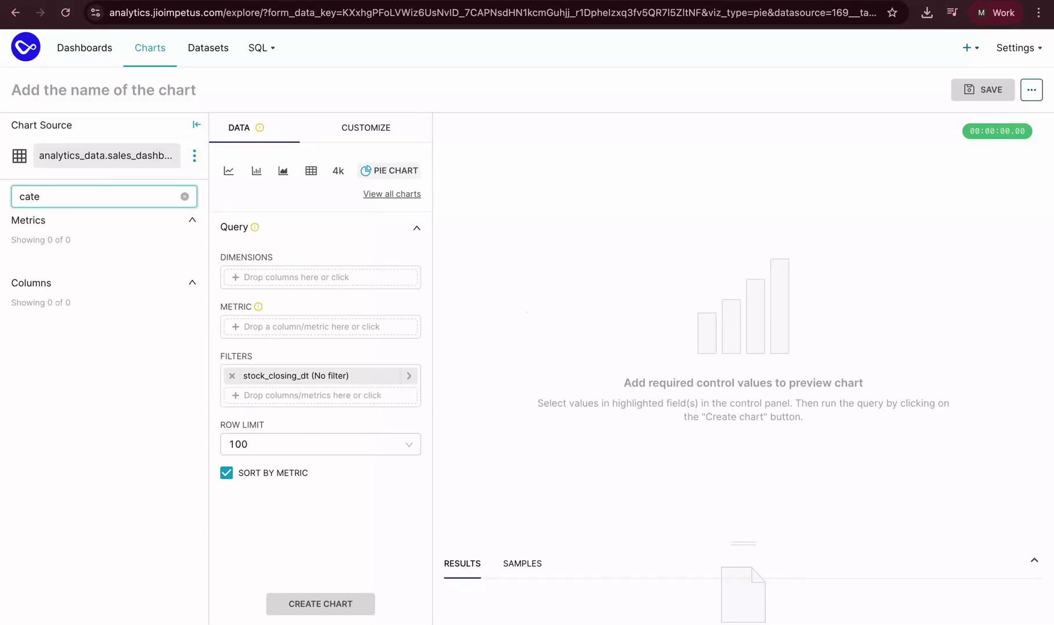
pyautogui.press('BackSpace')
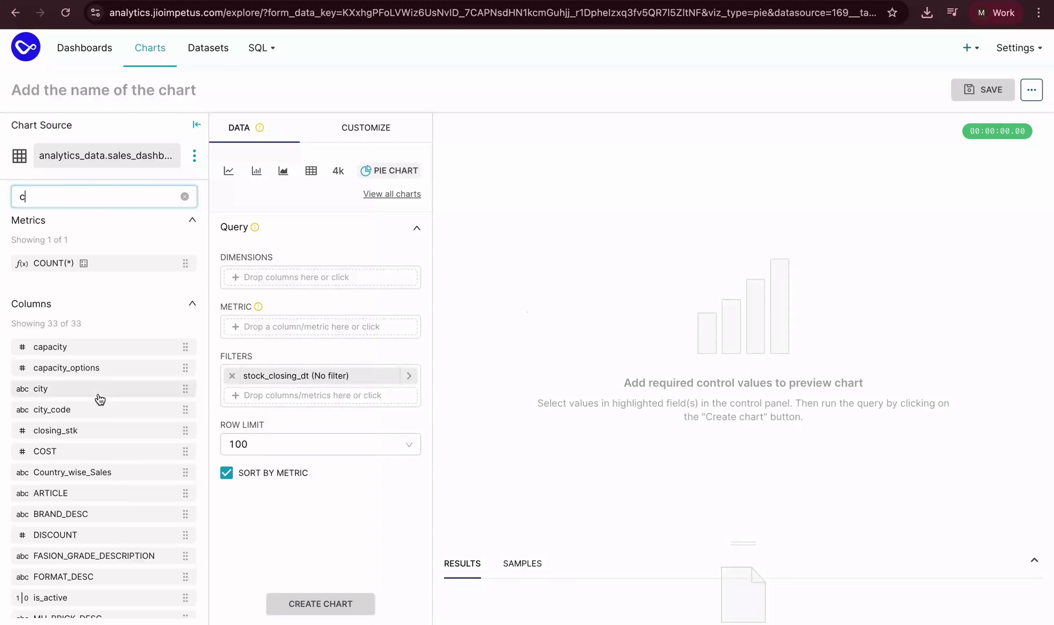
pyautogui.scroll(-2, 107, 394)
pyautogui.moveTo(106, 398); pyautogui.dragTo(292, 277)
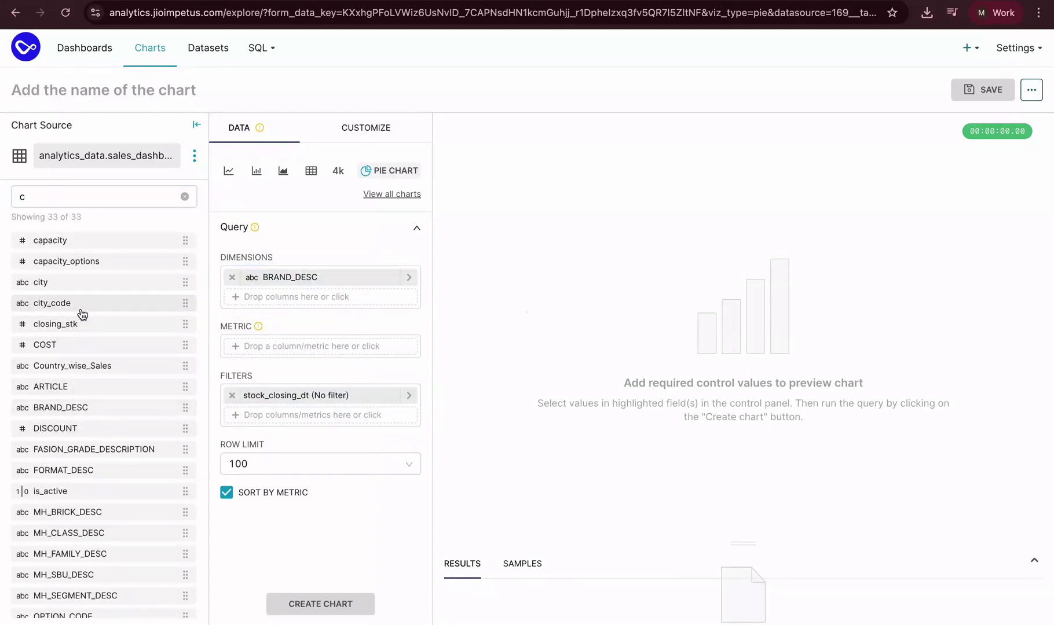
# Add a COUNT_DISTINCT metric on OPTION_CODE to the pie chart
pyautogui.scroll(-2, 79, 316)
pyautogui.scroll(-3, 81, 313)
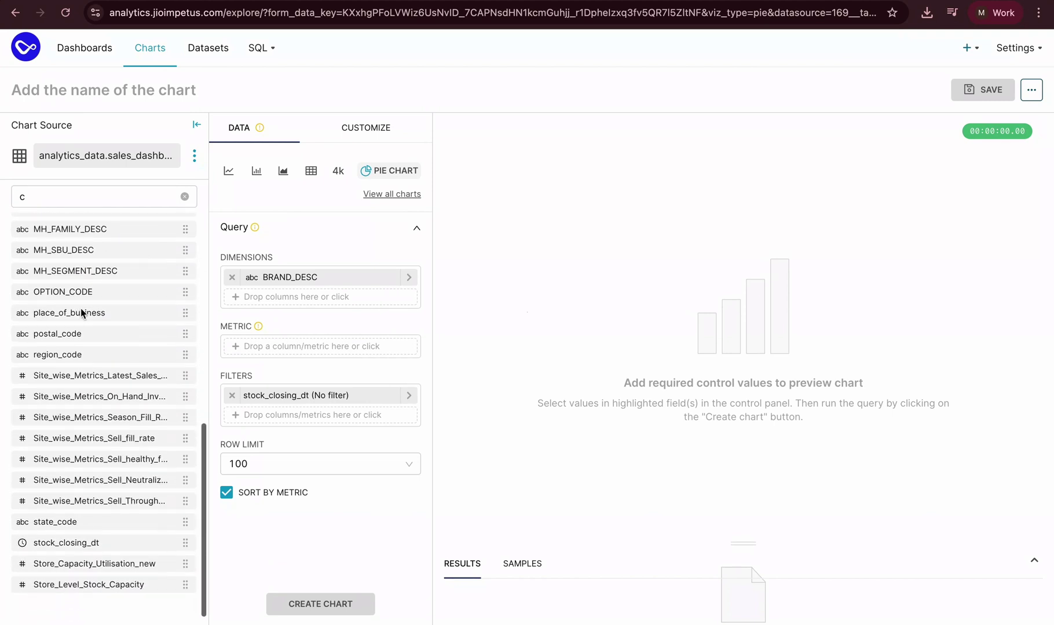
pyautogui.scroll(2, 84, 332)
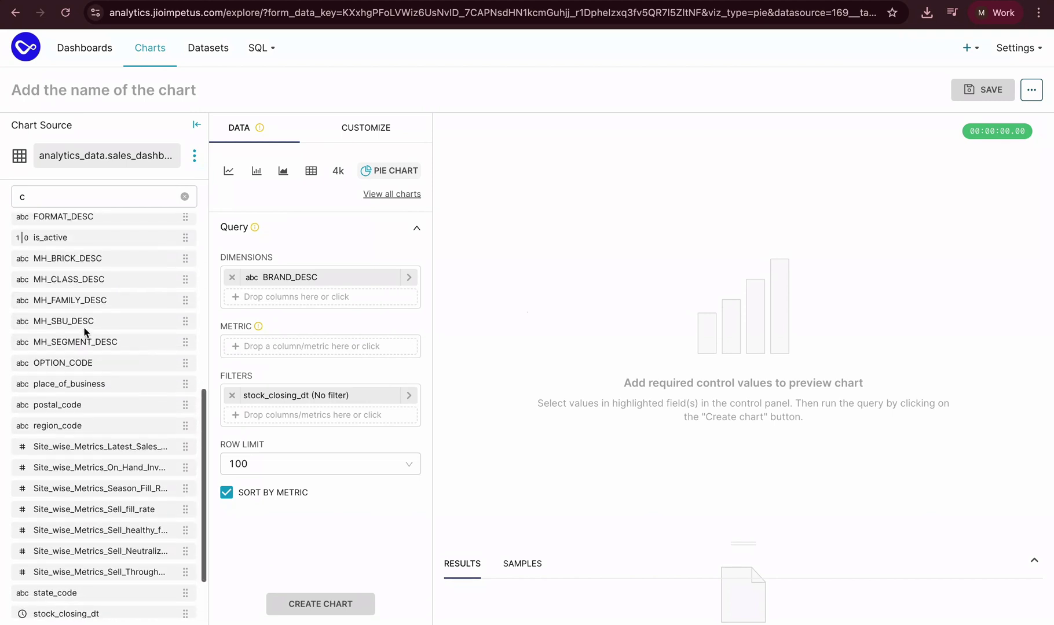
pyautogui.scroll(2, 84, 332)
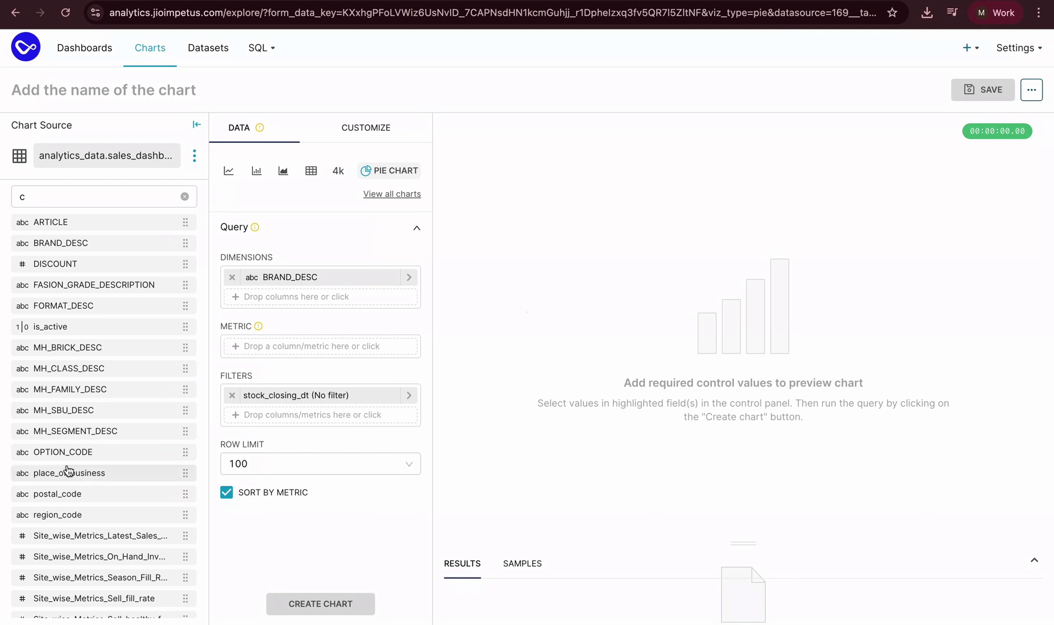
pyautogui.moveTo(63, 454); pyautogui.dragTo(263, 348)
pyautogui.click(599, 560)
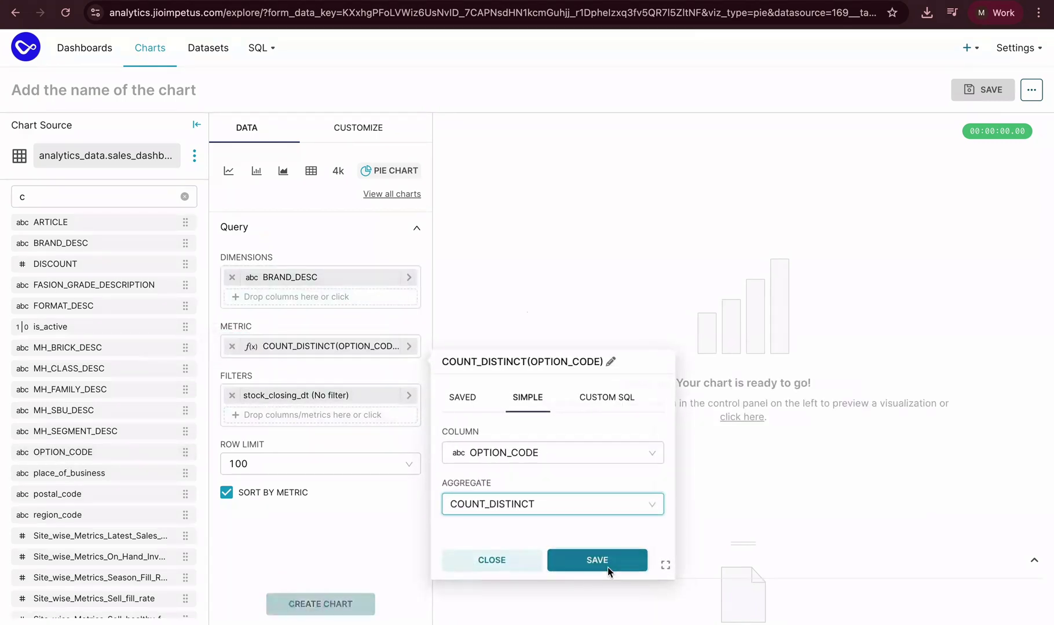
# Create the chart to run the BRAND_DESC pie query, checking the assistant's save steps meanwhile
pyautogui.click(339, 608)
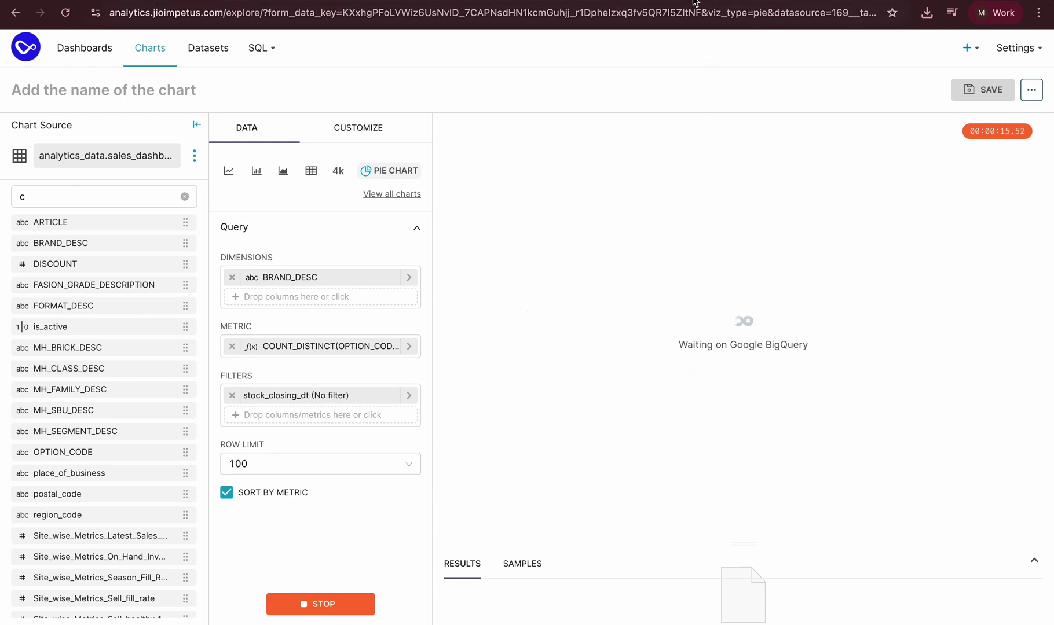
pyautogui.hotkey('ctrl', 'Tab')
pyautogui.scroll(-2, 570, 342)
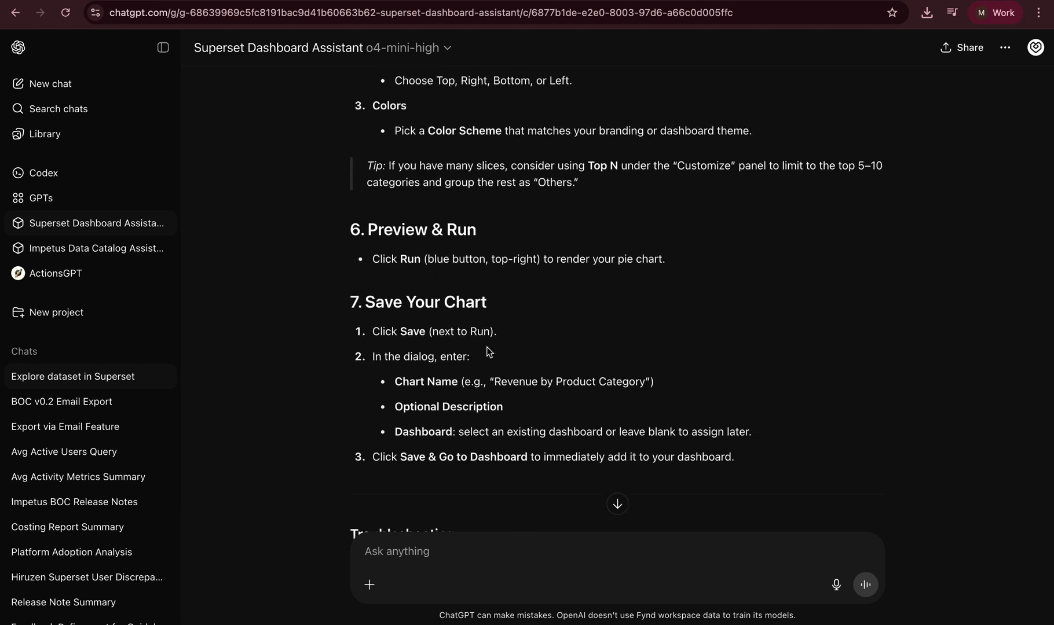
pyautogui.hotkey('ctrl', 'shift', 'Tab')
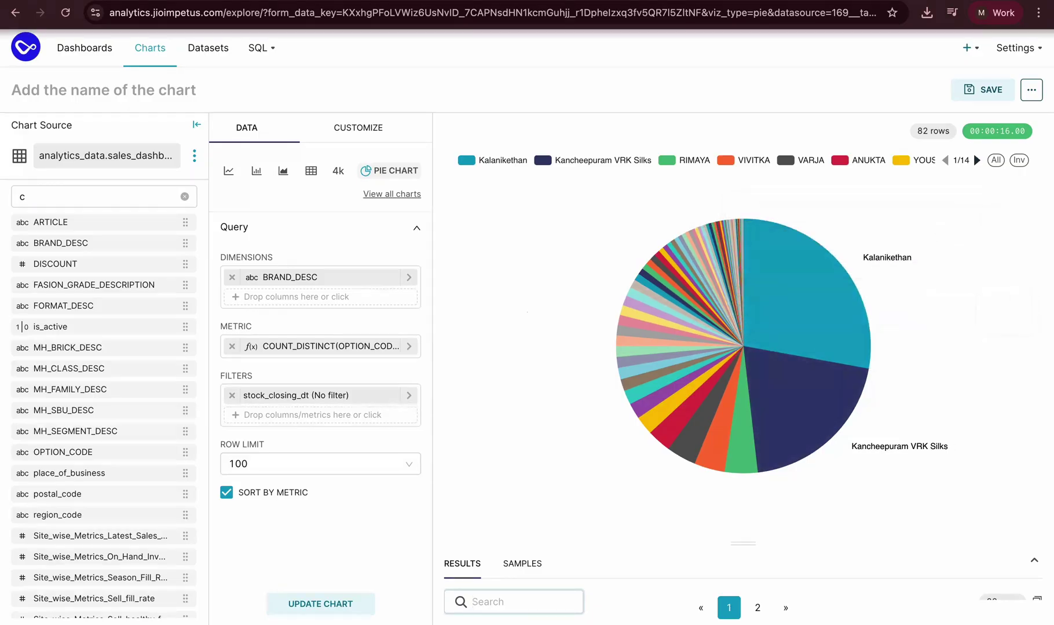
# Review the assistant's steps for saving the chart and naming it
pyautogui.hotkey('ctrl', 'Tab')
pyautogui.moveTo(372, 331); pyautogui.dragTo(498, 331)
pyautogui.click(497, 330)
pyautogui.moveTo(400, 380); pyautogui.dragTo(650, 380)
pyautogui.click(650, 381)
pyautogui.hotkey('ctrl', 'shift', 'Tab')
# Save the pie chart with the chart name 'Brand wise sale'
pyautogui.click(982, 89)
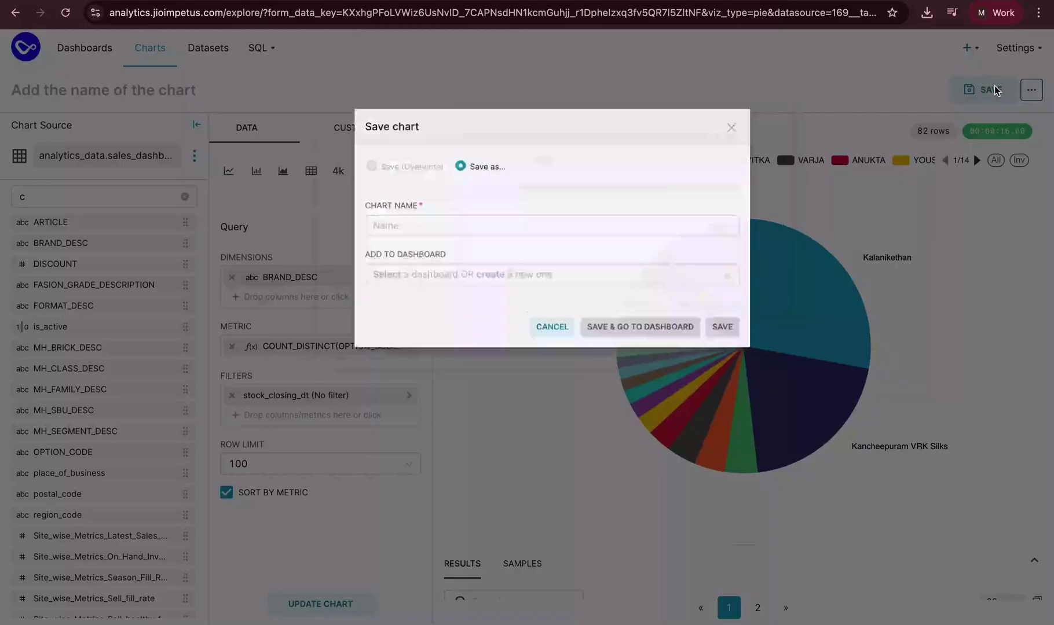
pyautogui.click(423, 231)
pyautogui.write('Bran')
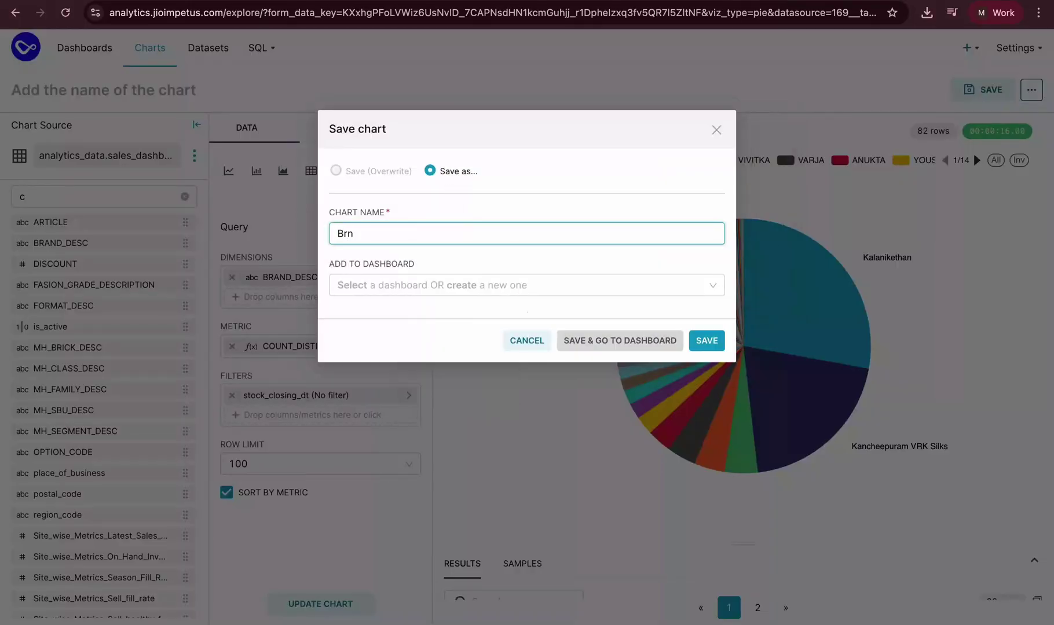
pyautogui.write('d wise sales')
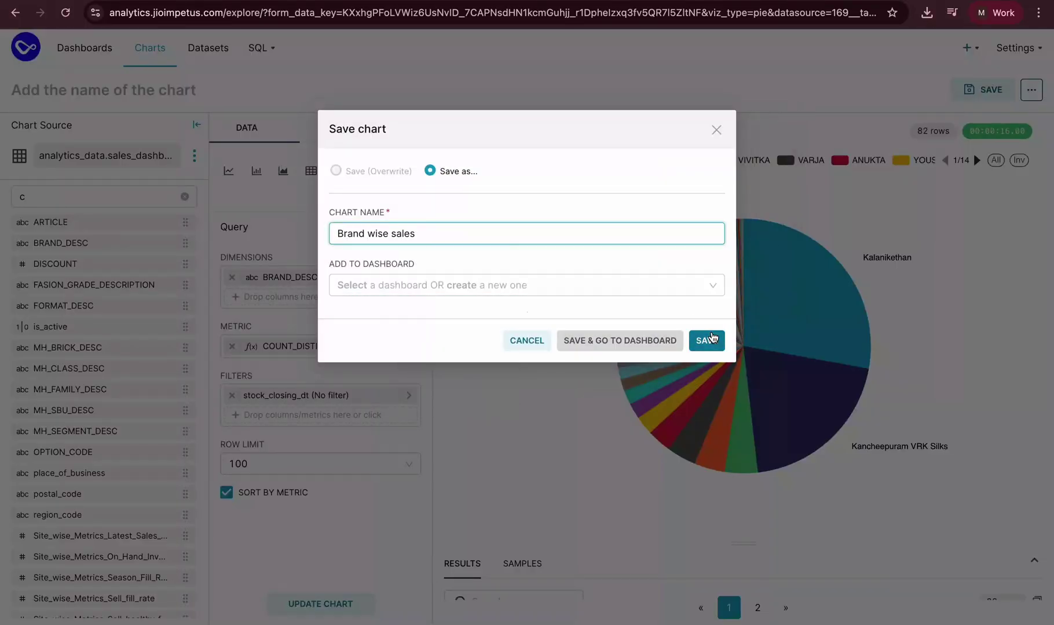
pyautogui.click(706, 340)
# Scroll the assistant's pie chart guide down to its Troubleshooting tips
pyautogui.hotkey('alt', 'Tab')
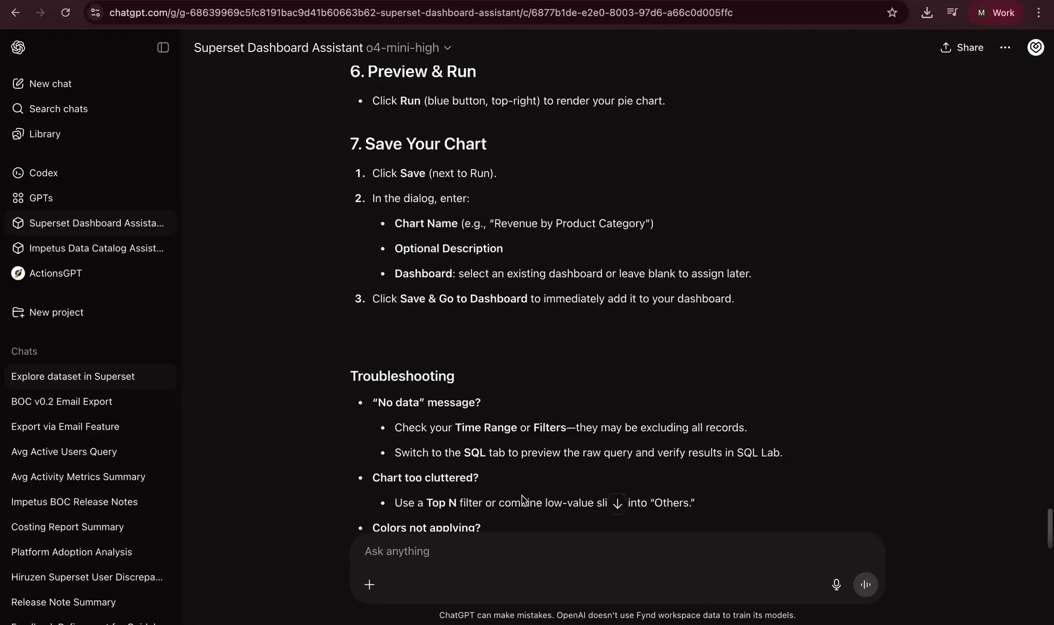
pyautogui.scroll(-5, 520, 501)
pyautogui.moveTo(350, 211); pyautogui.dragTo(773, 388)
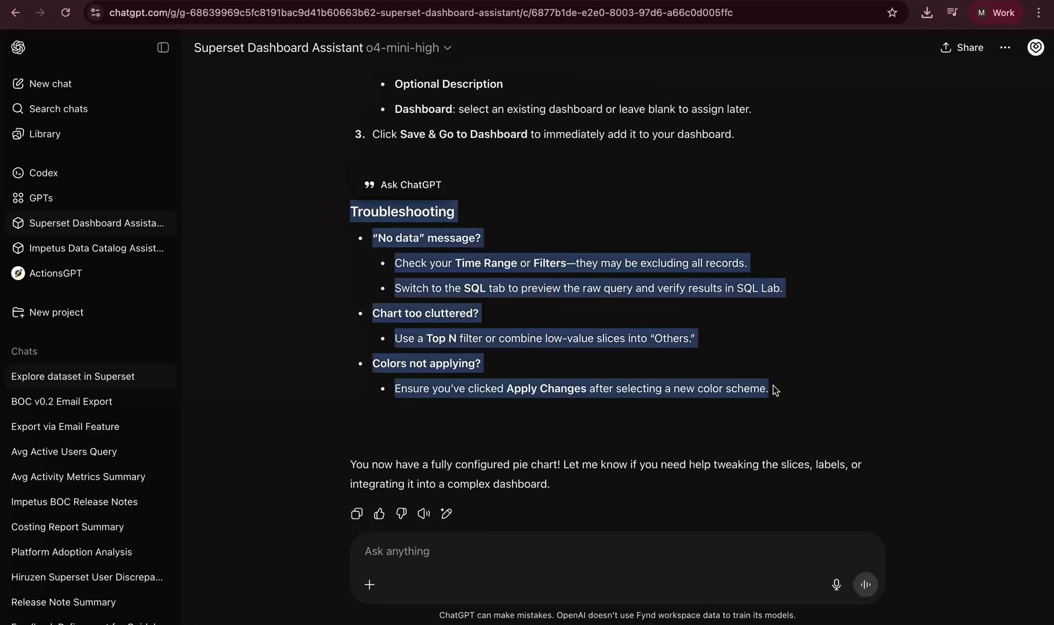
pyautogui.click(773, 389)
pyautogui.scroll(-1, 773, 389)
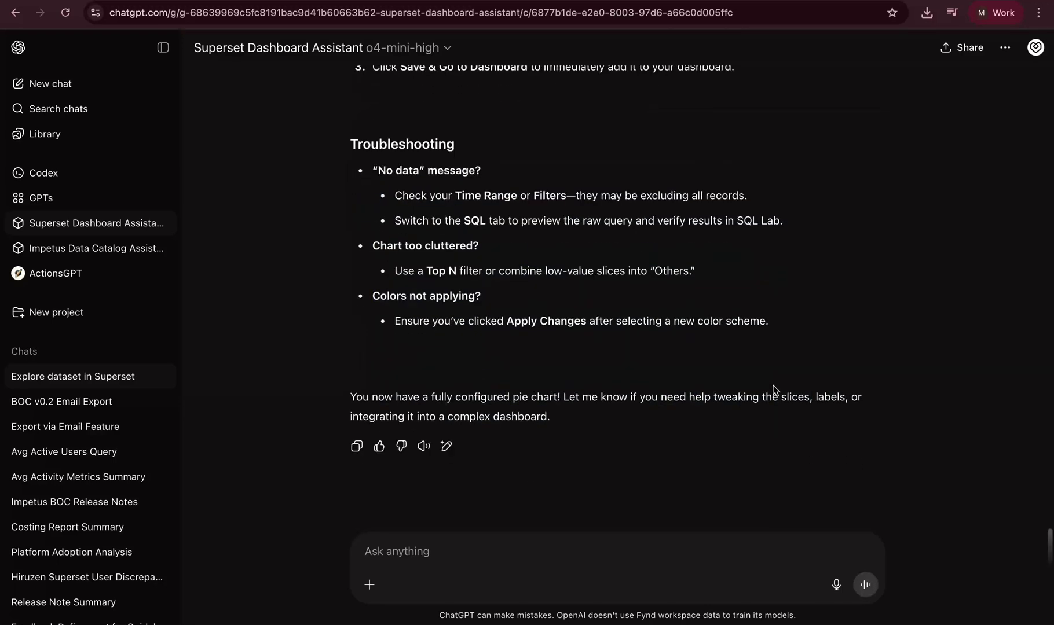
# Ask the assistant 'how can i duplicate or make a copy of dashboard?'
pyautogui.click(404, 540)
pyautogui.write('how can i duplicate or make a')
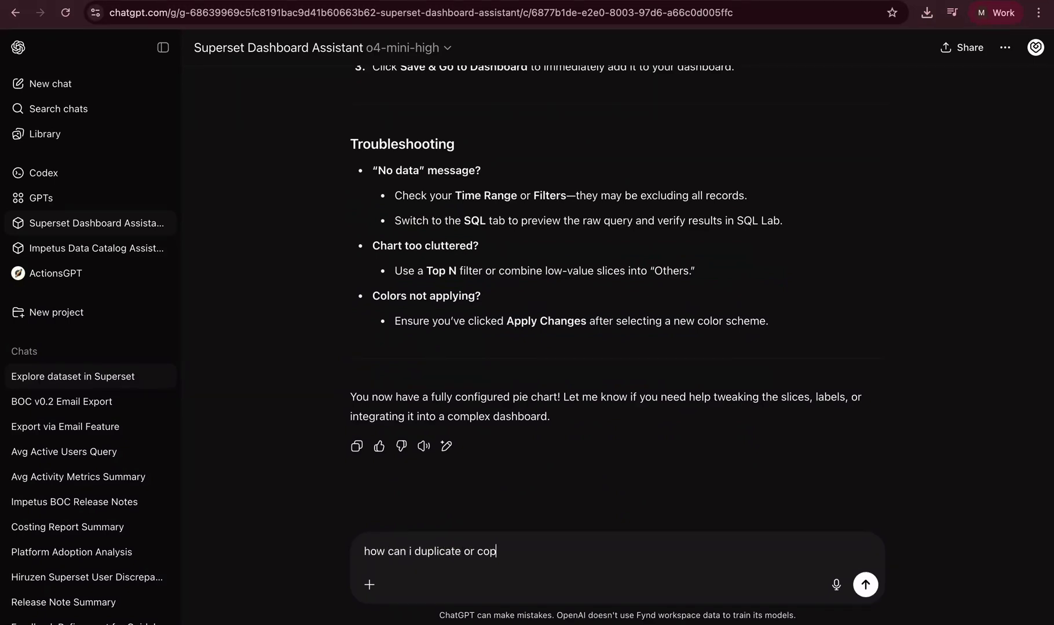
pyautogui.write(' copy of dashboard?')
pyautogui.press('Return')
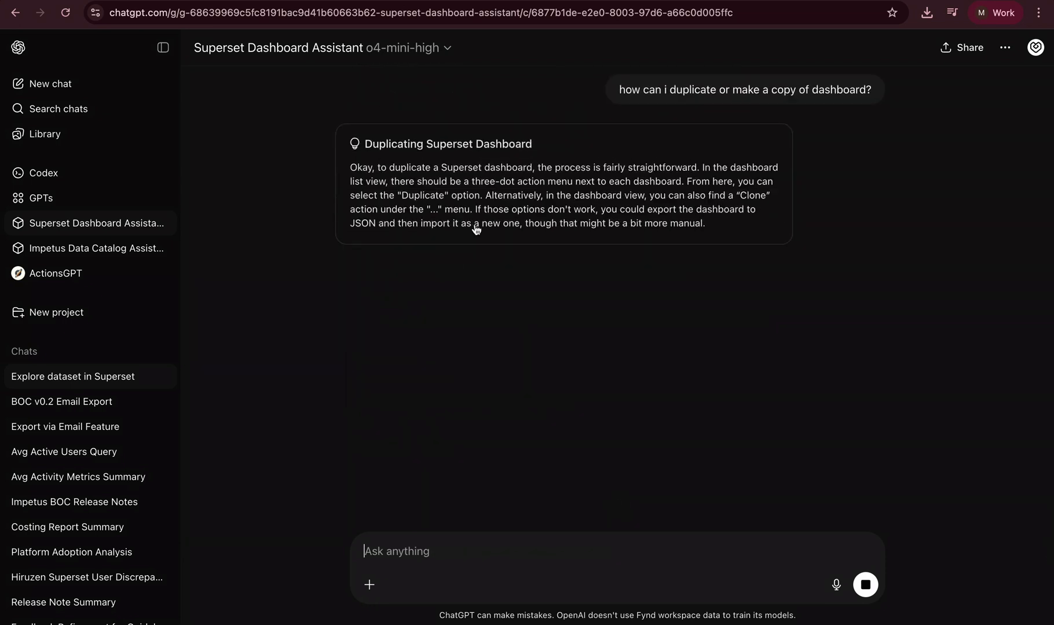
# Read through the reply covering Save as, verification and JSON export/import
pyautogui.click(348, 51)
pyautogui.click(420, 313)
pyautogui.scroll(-2, 514, 358)
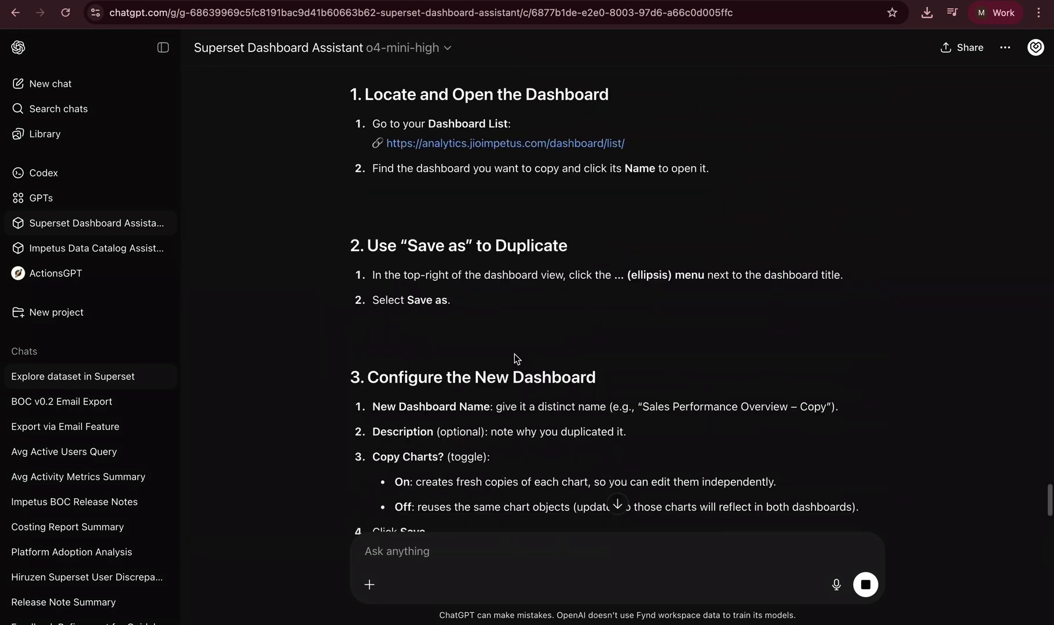
pyautogui.scroll(-8, 513, 354)
pyautogui.scroll(5, 512, 352)
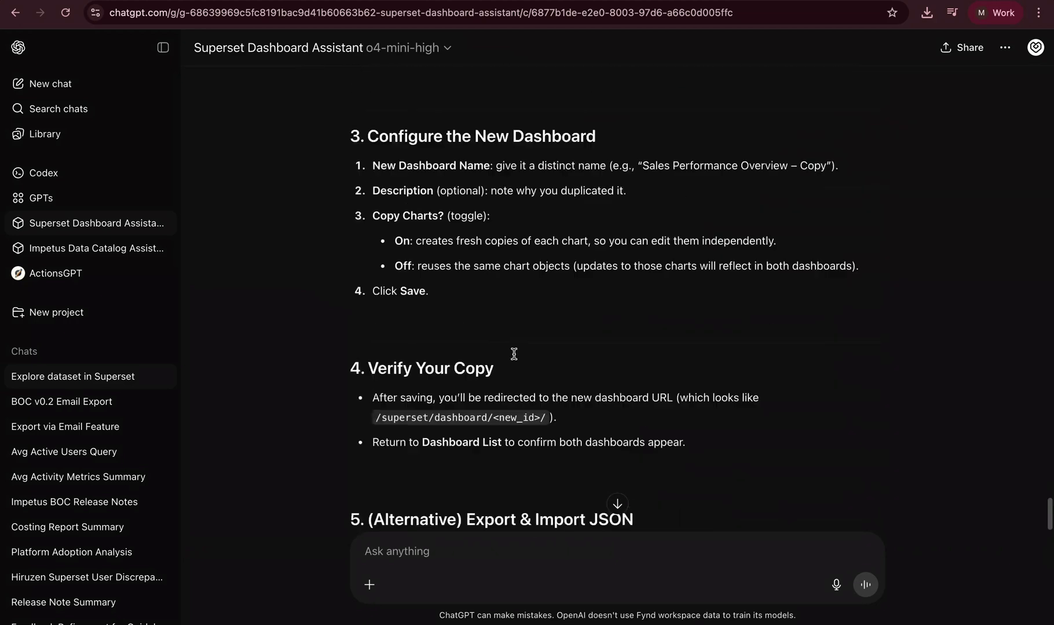
pyautogui.scroll(-7, 499, 360)
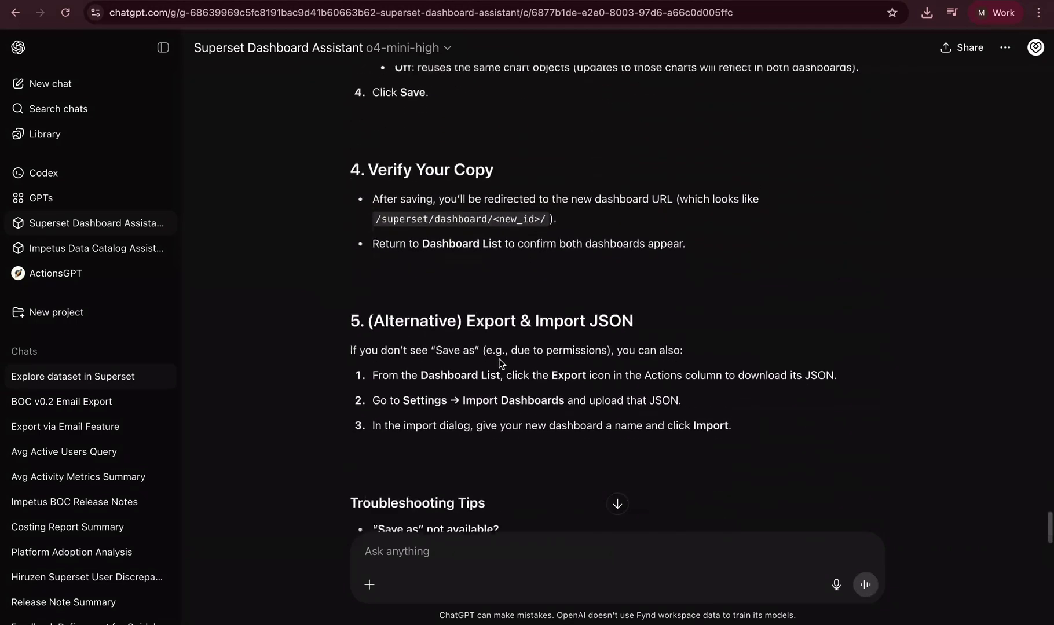
pyautogui.scroll(-4, 500, 361)
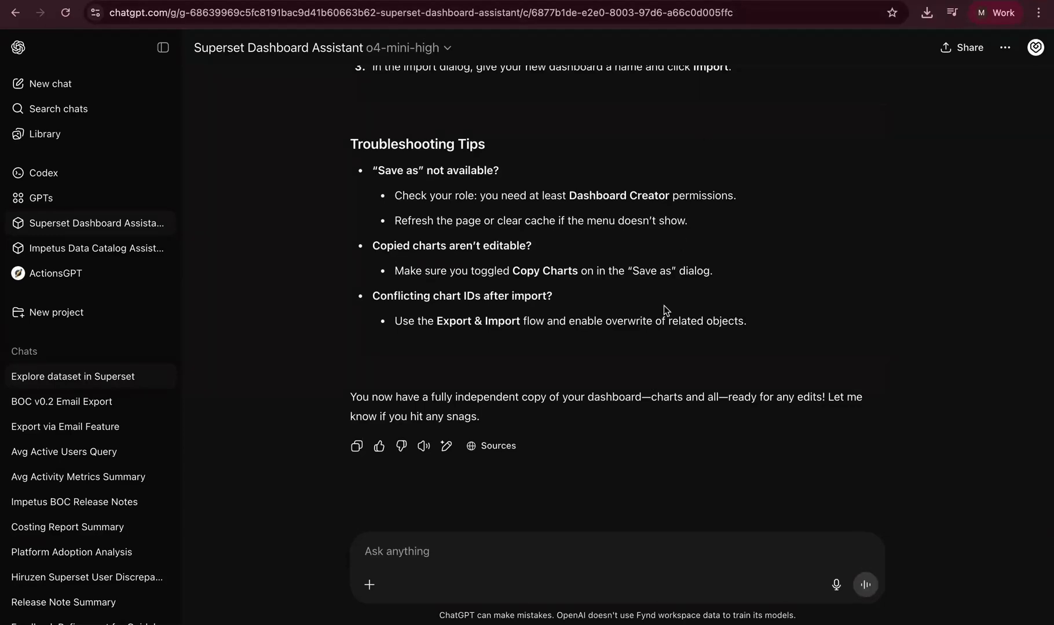
pyautogui.press('super+shift+5')
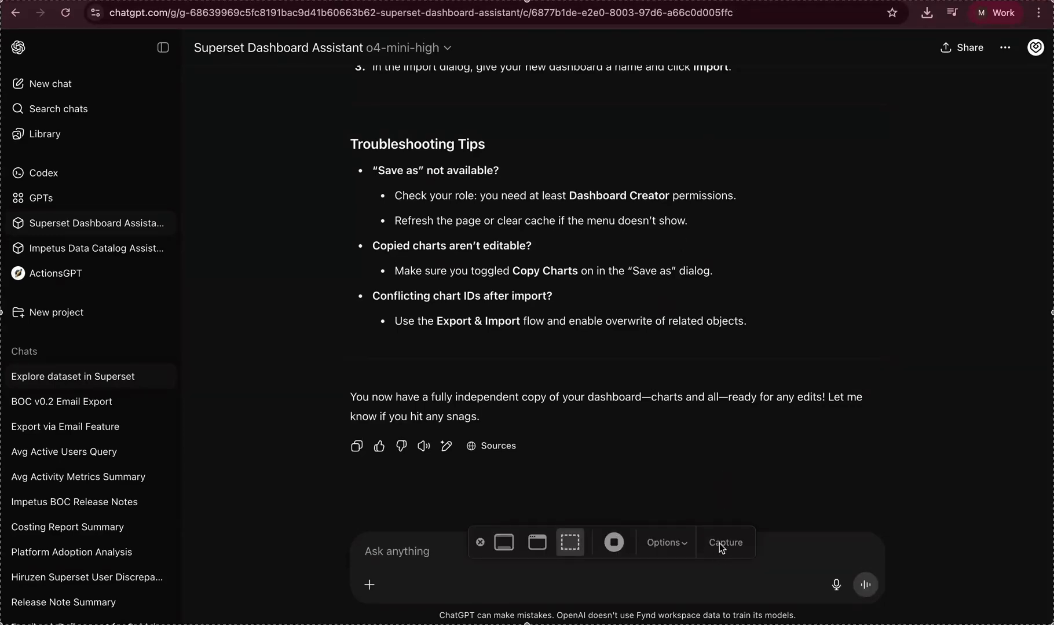